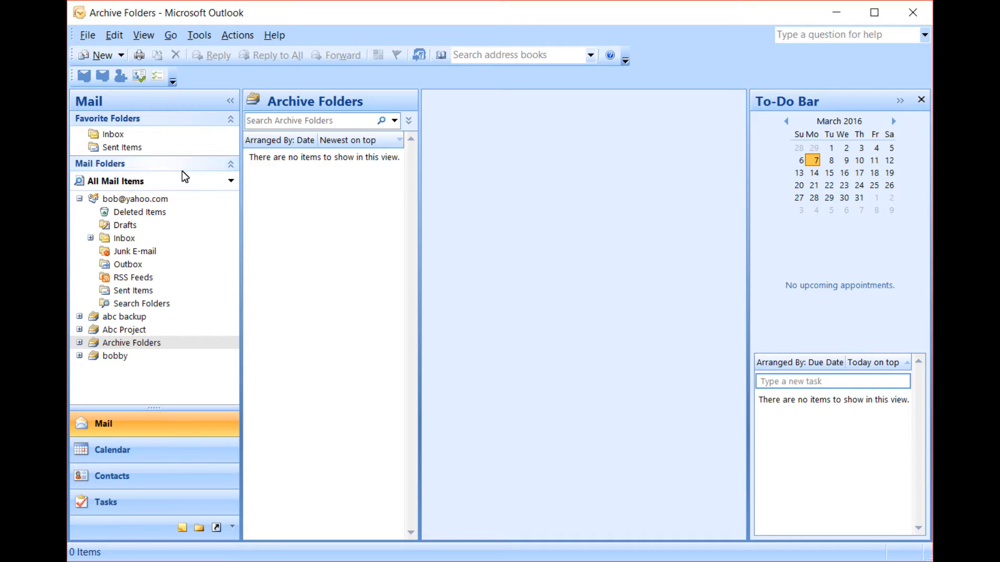
Step: Open the Archive settings and choose the Yahoo mailbox's top-level folder, including all its subfolders, as the archive source
click(86, 39)
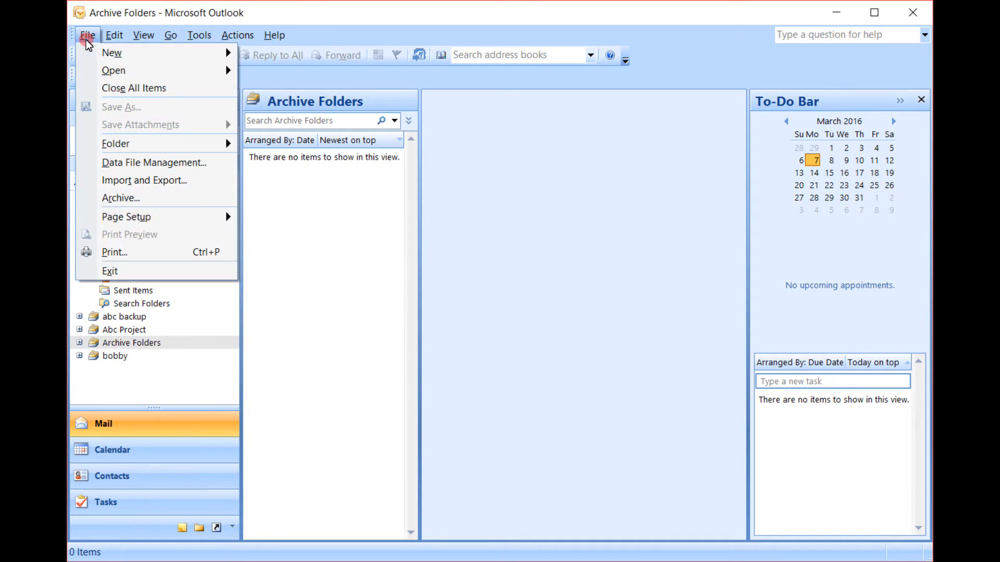
click(164, 203)
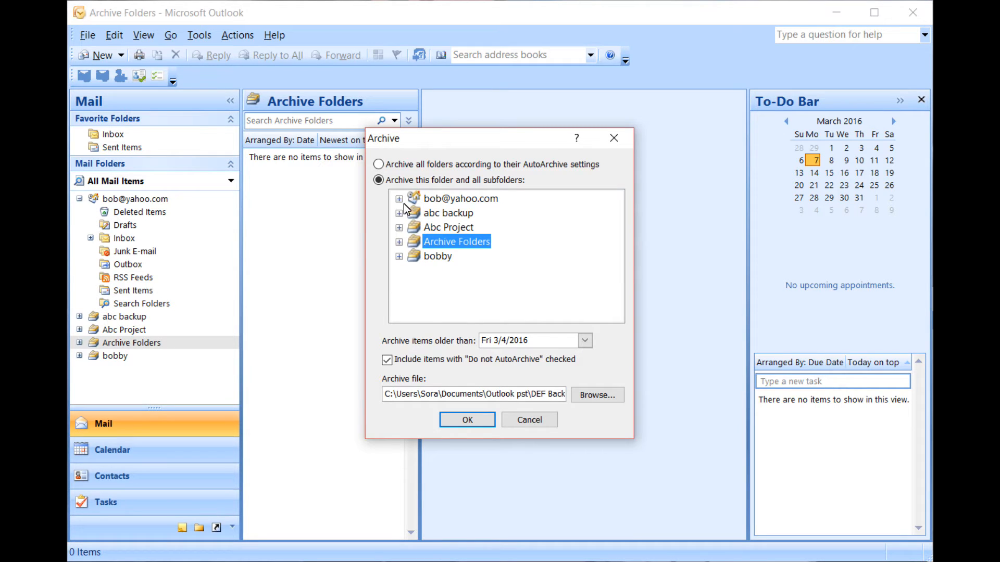
click(442, 198)
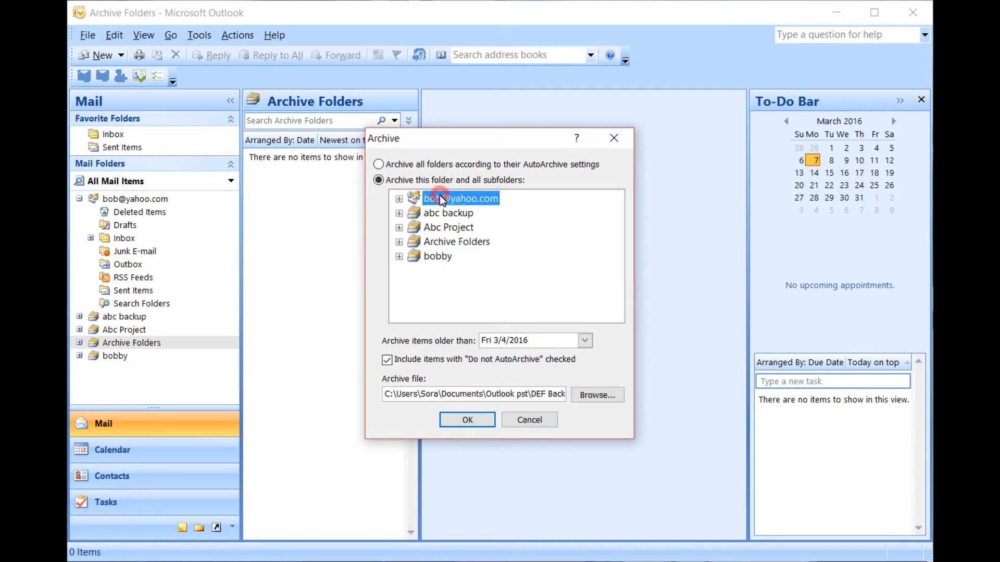
click(398, 202)
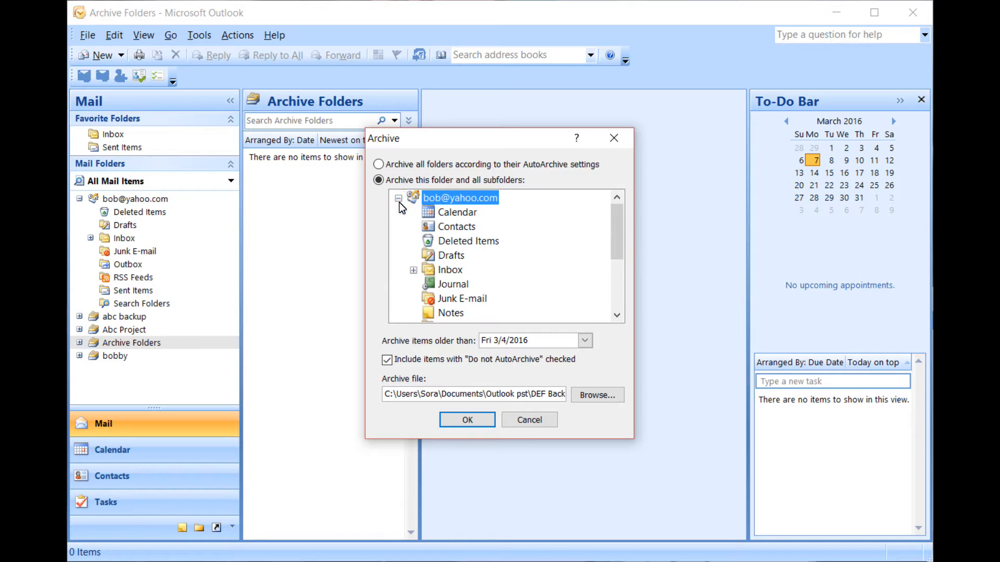
click(461, 214)
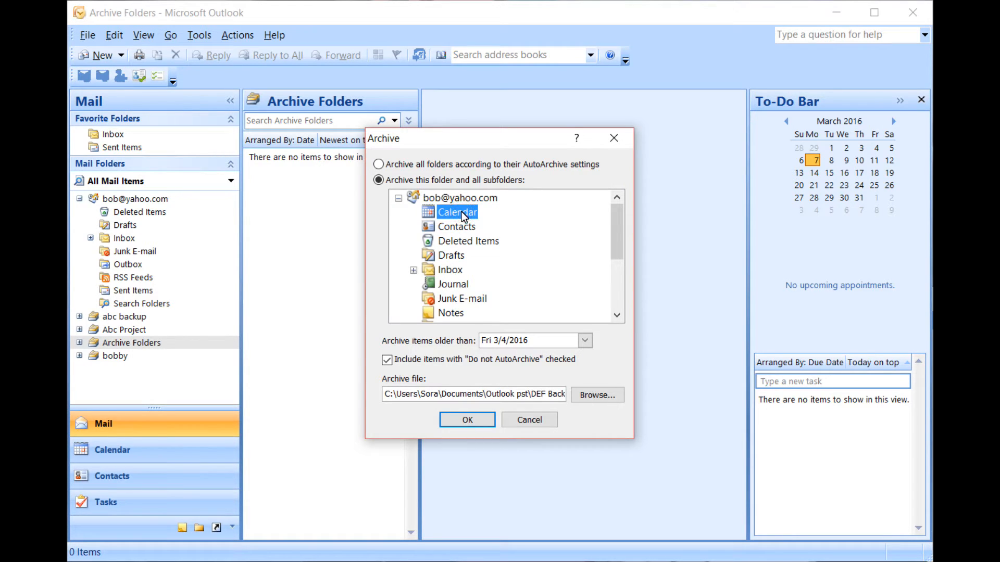
click(461, 198)
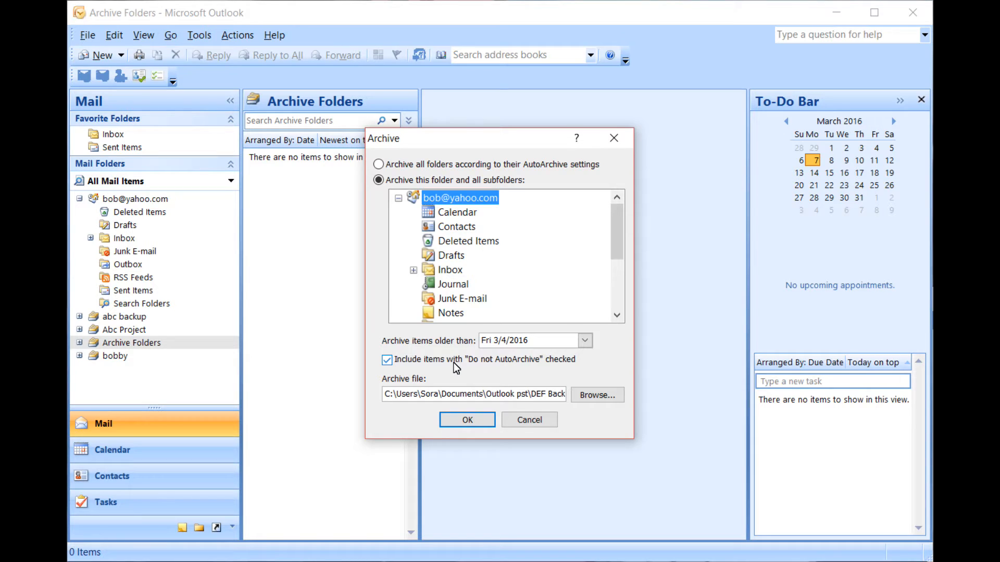
Step: Set the archive to take items older than Mon 2/29/2016, with "Do not AutoArchive" items included
click(582, 341)
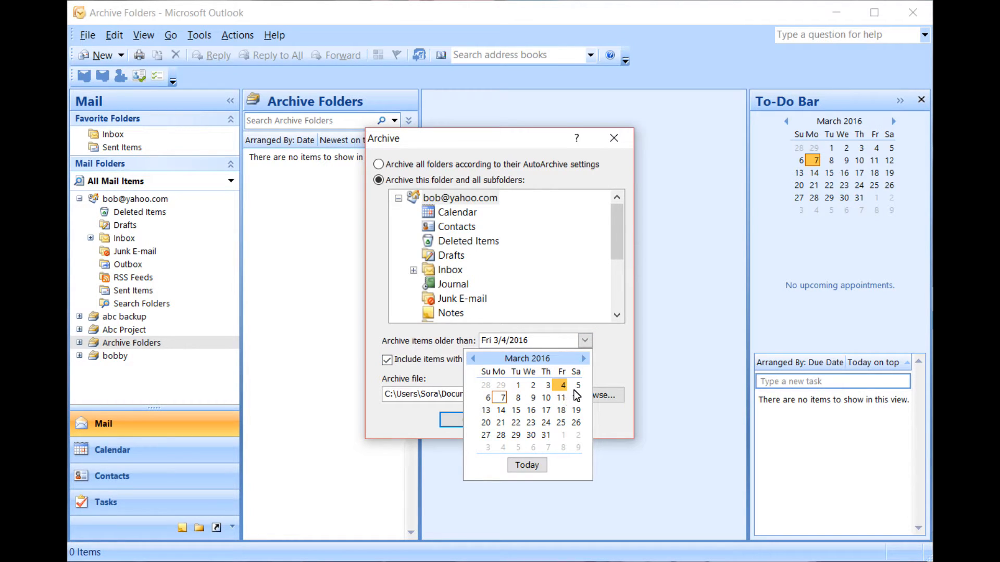
click(501, 386)
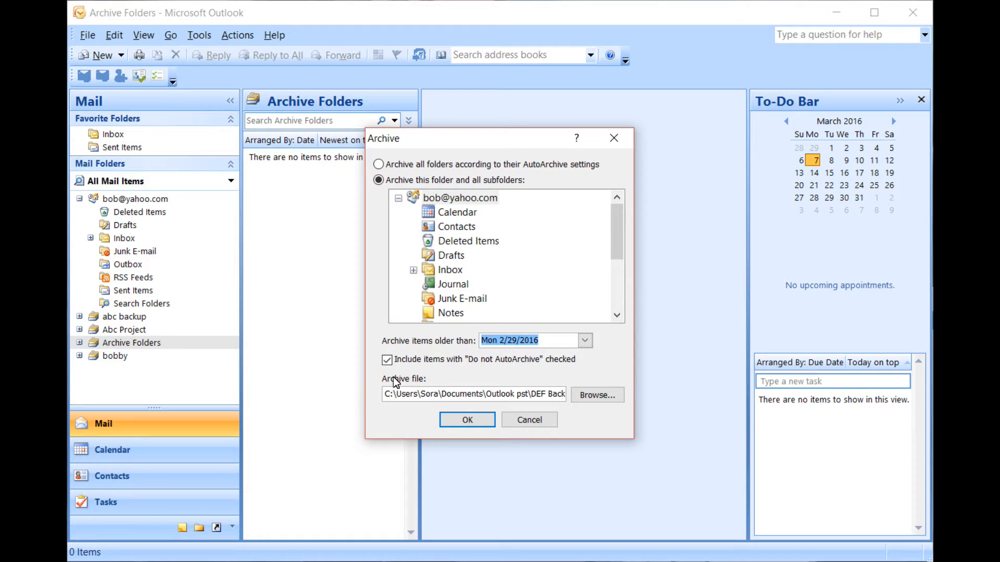
click(388, 363)
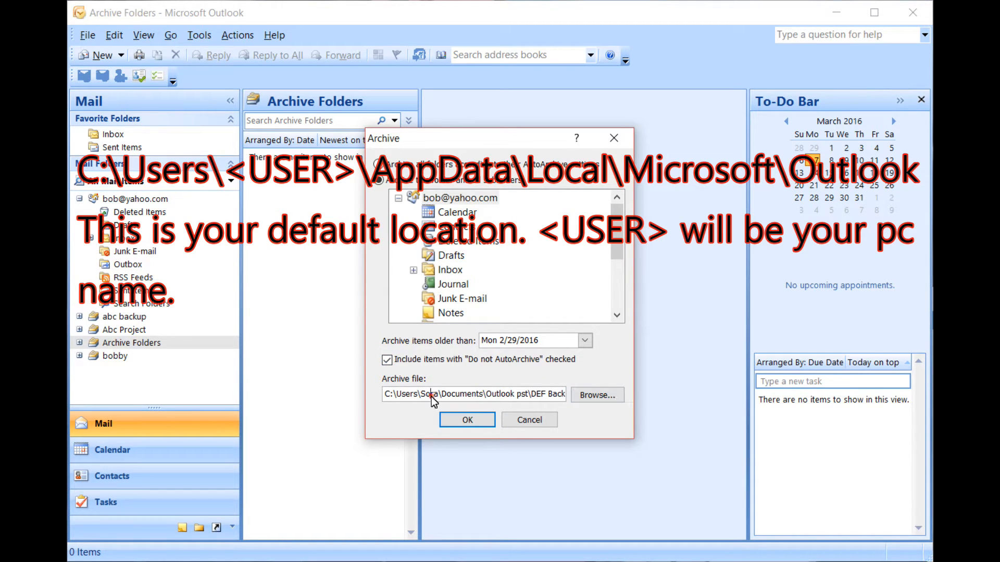
Step: Browse for the archive file's location and open the Outlook pst folder inside Documents
drag(396, 398, 591, 397)
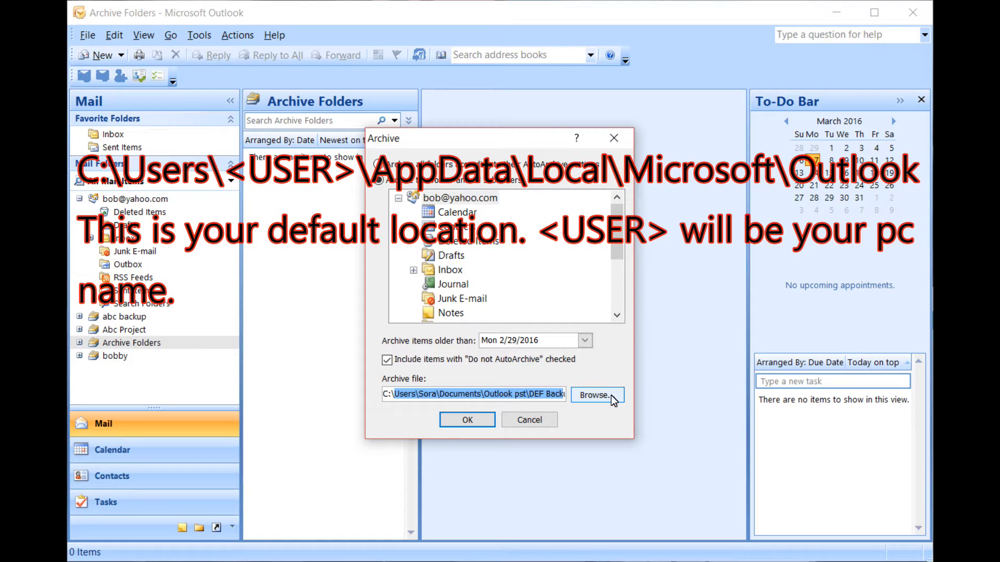
click(609, 395)
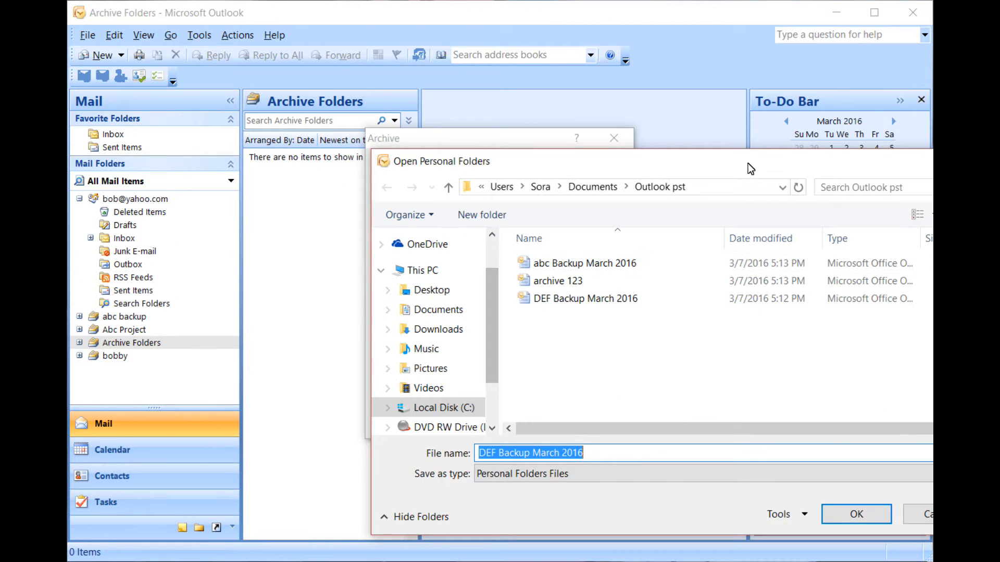
drag(742, 175, 688, 161)
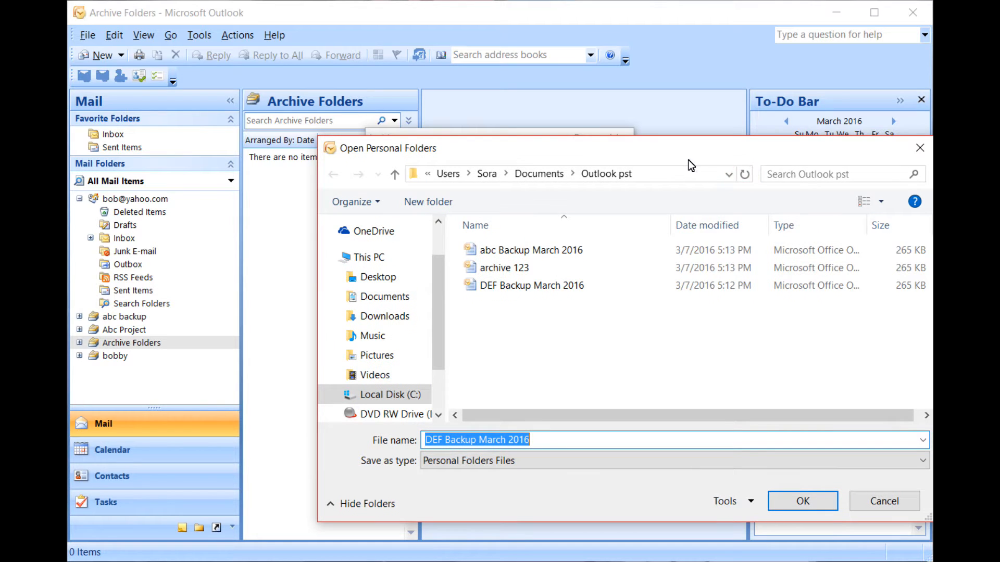
drag(530, 154, 480, 120)
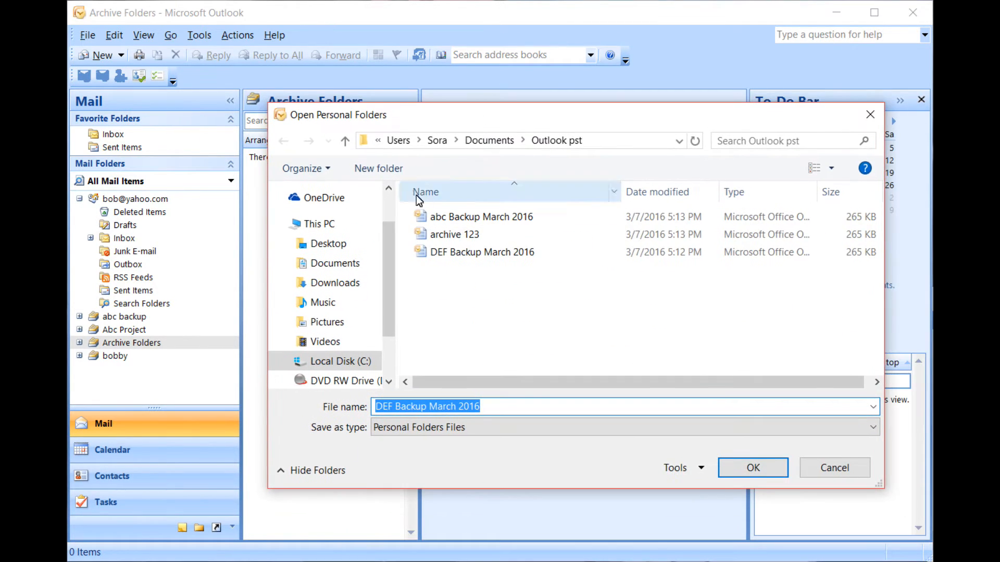
click(335, 263)
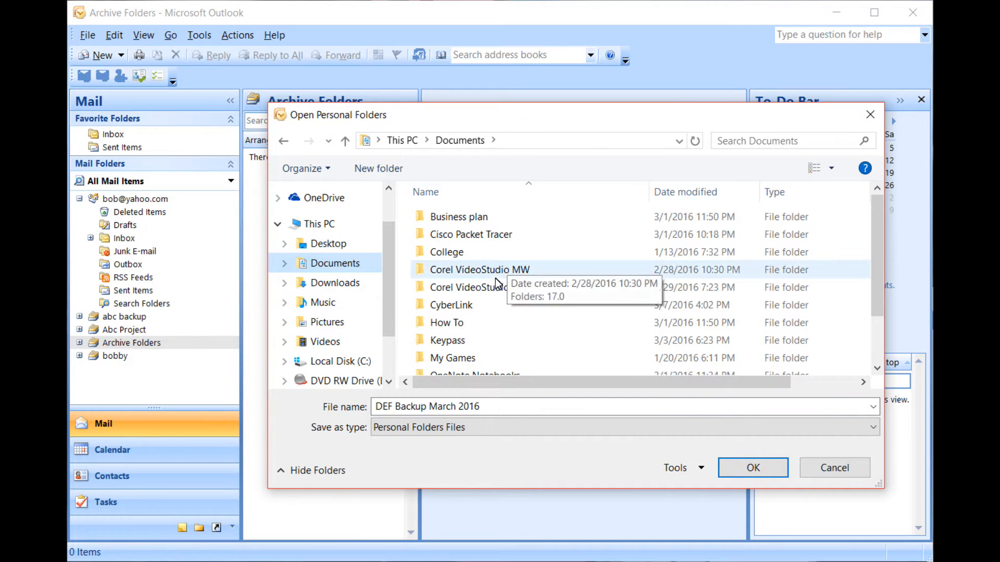
scroll(498, 294, down, 2)
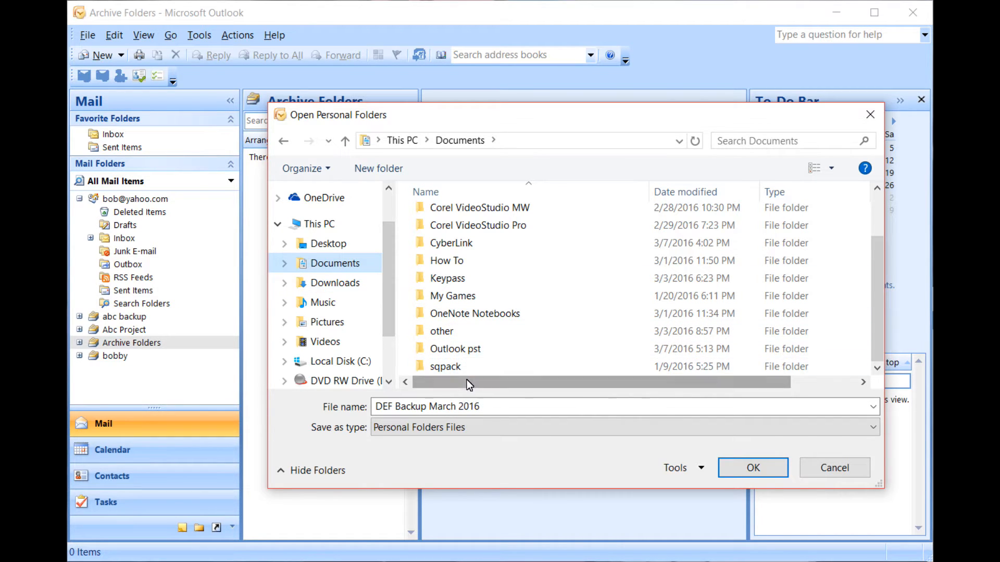
double_click(451, 350)
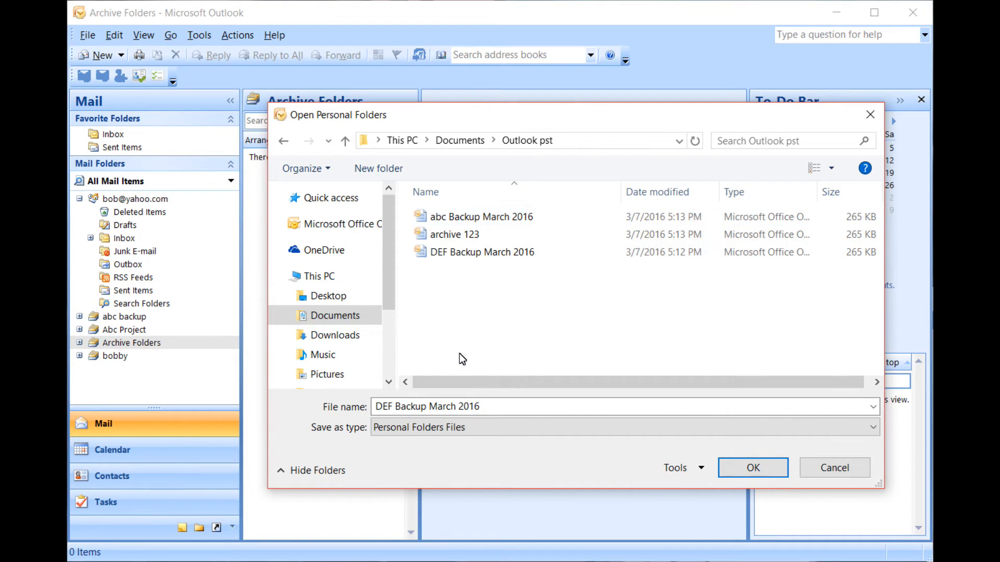
Step: Name the archive file "Named ABC" and start archiving the mailbox
click(500, 408)
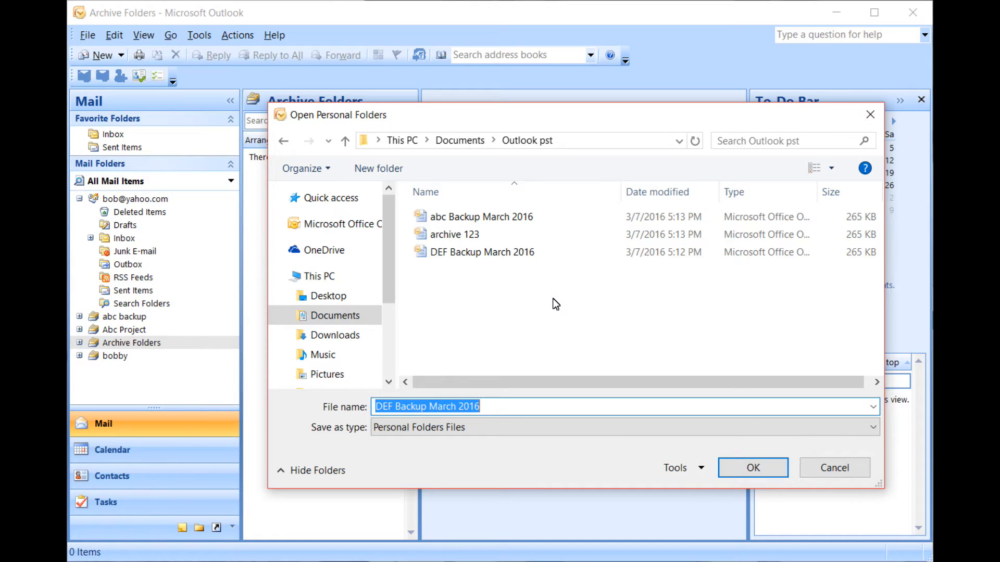
text(Name)
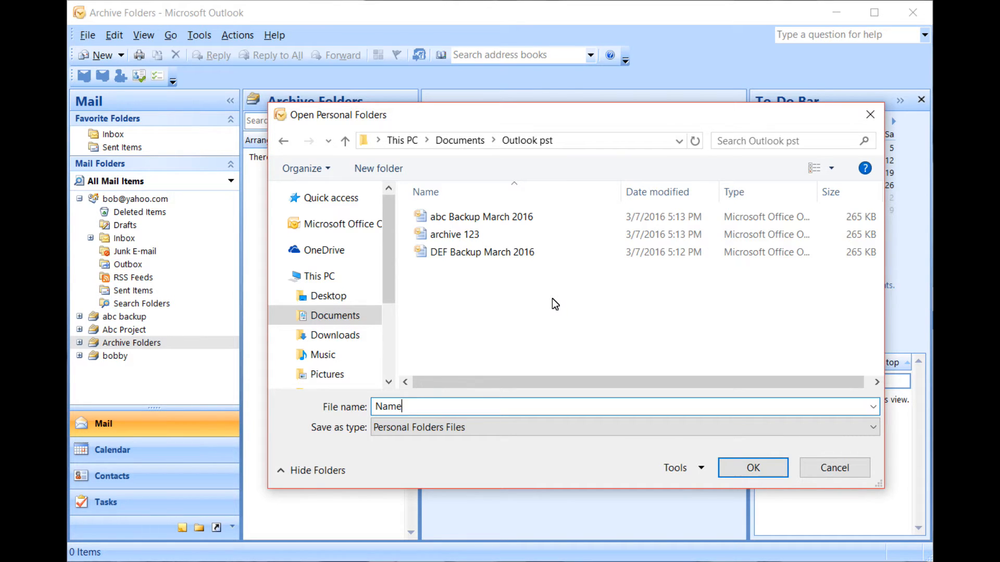
text(d ABC)
click(752, 467)
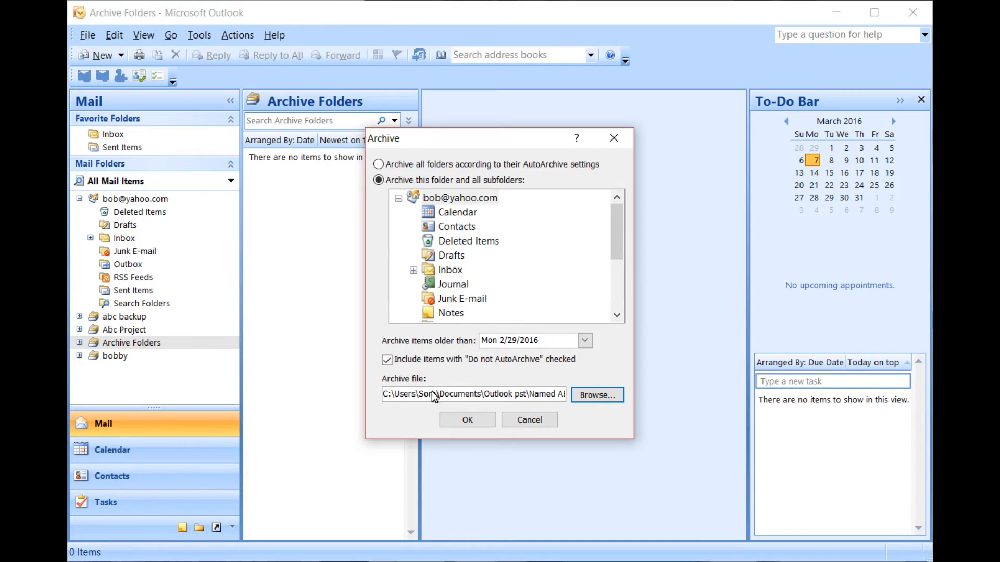
click(468, 420)
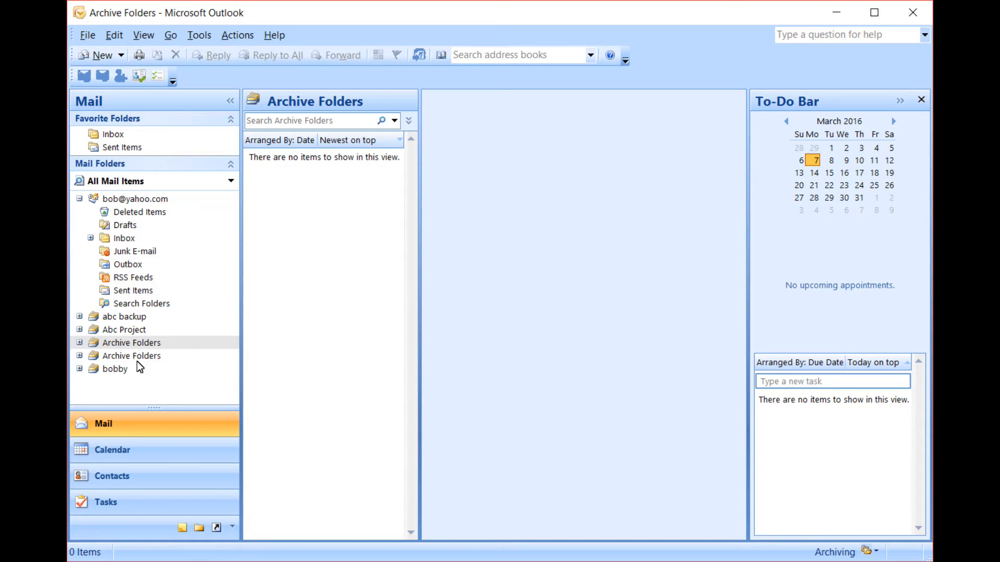
Step: Examine the two identically named Archive Folders entries and the other data files in the mail folder list
click(135, 357)
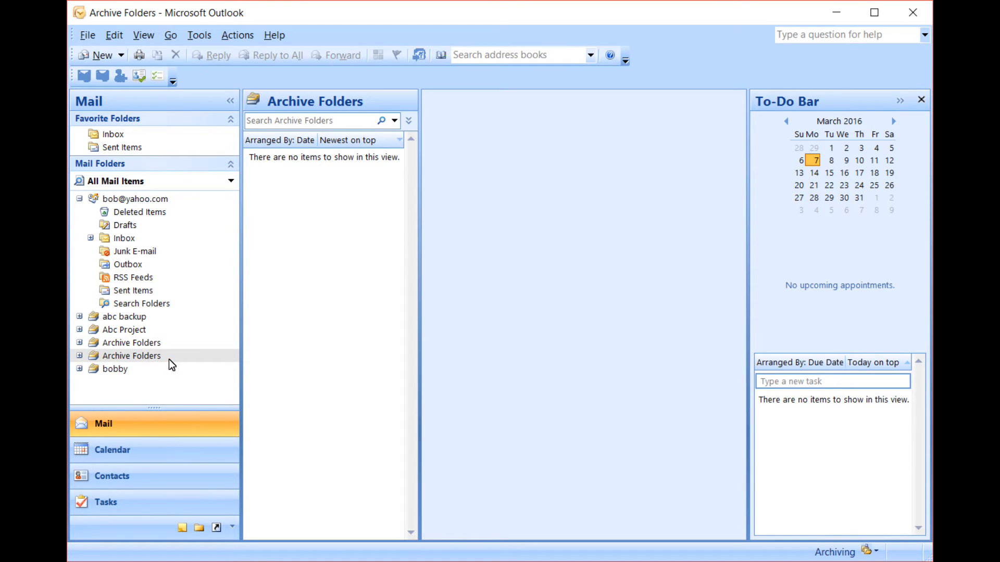
click(147, 343)
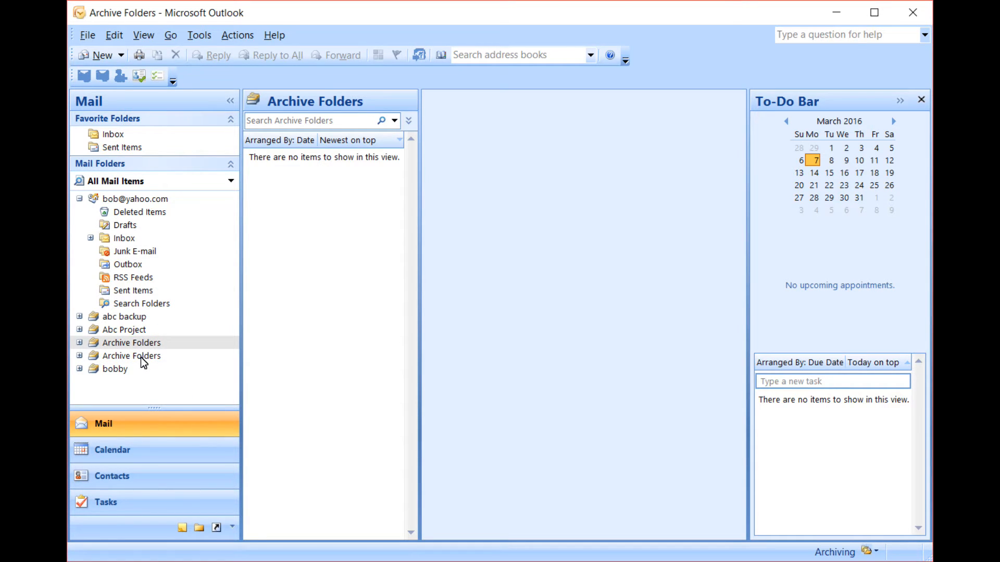
click(142, 357)
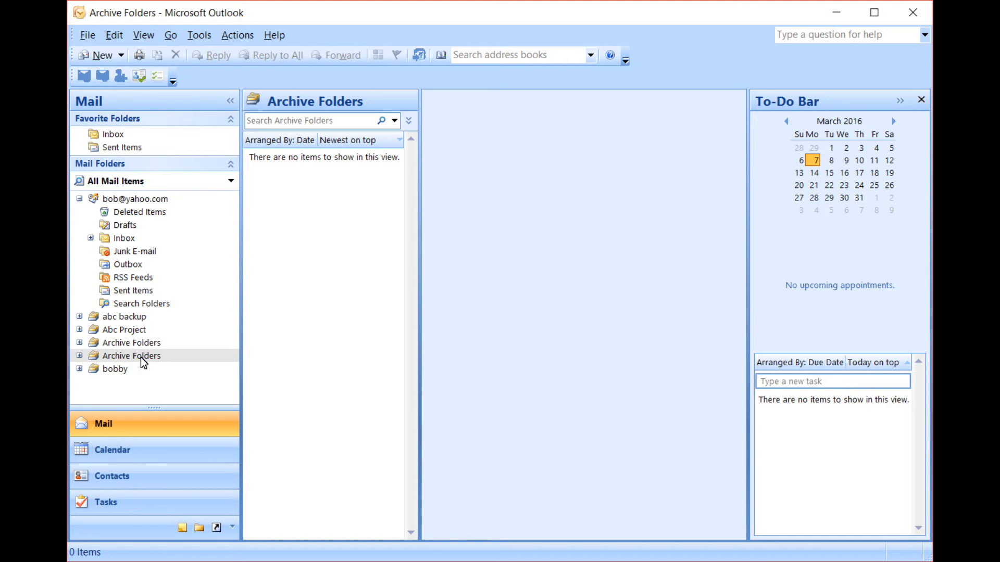
click(133, 345)
click(132, 357)
click(120, 371)
click(142, 330)
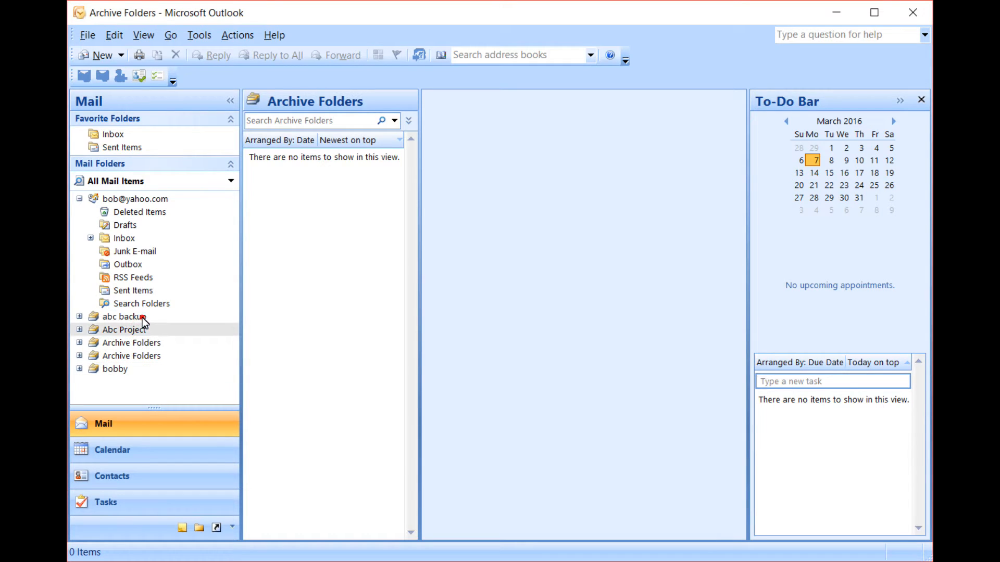
click(142, 317)
click(108, 360)
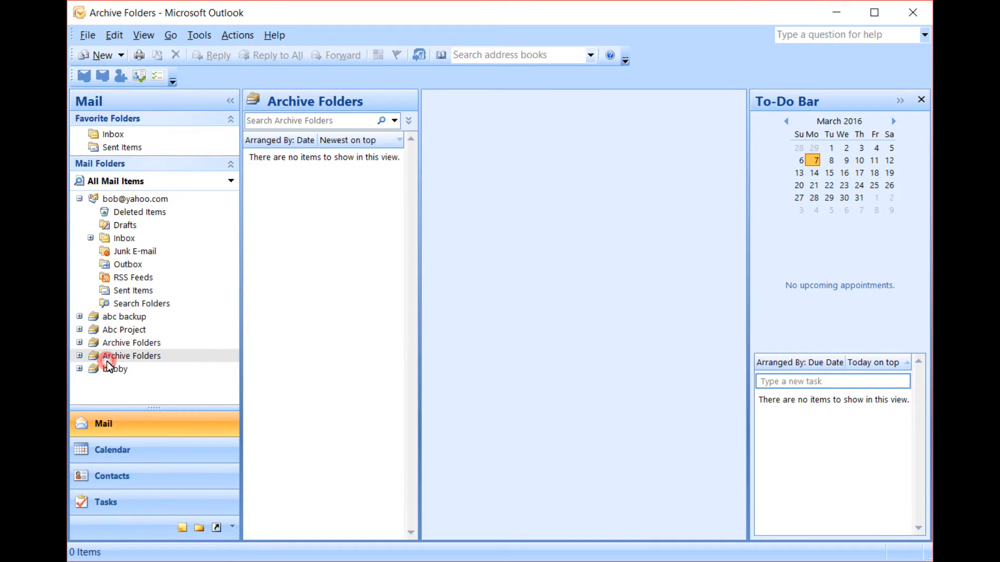
Step: In the data file settings, change the display name of the Named ABC.pst archive to "Named ABC" and close the settings
click(88, 36)
click(152, 163)
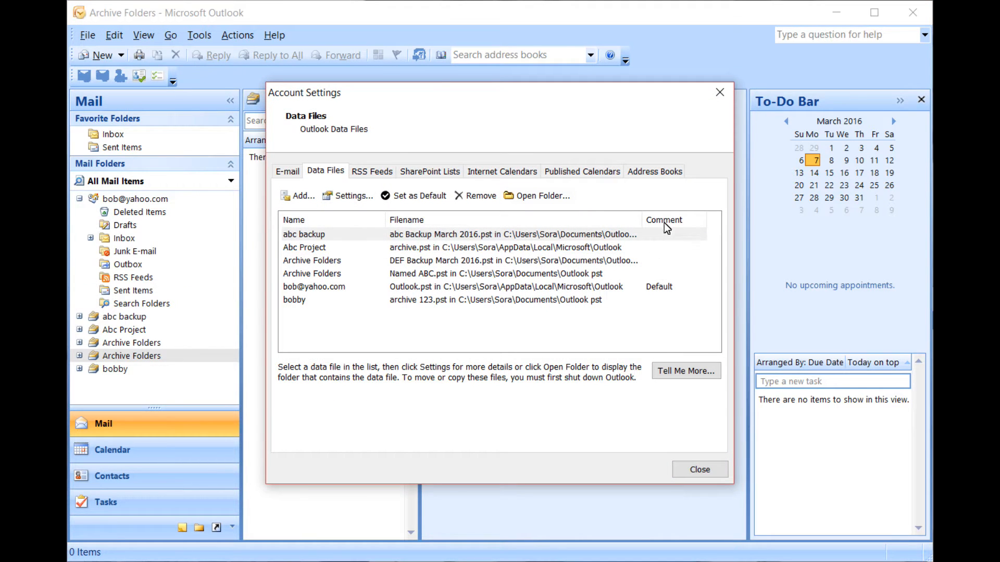
click(407, 275)
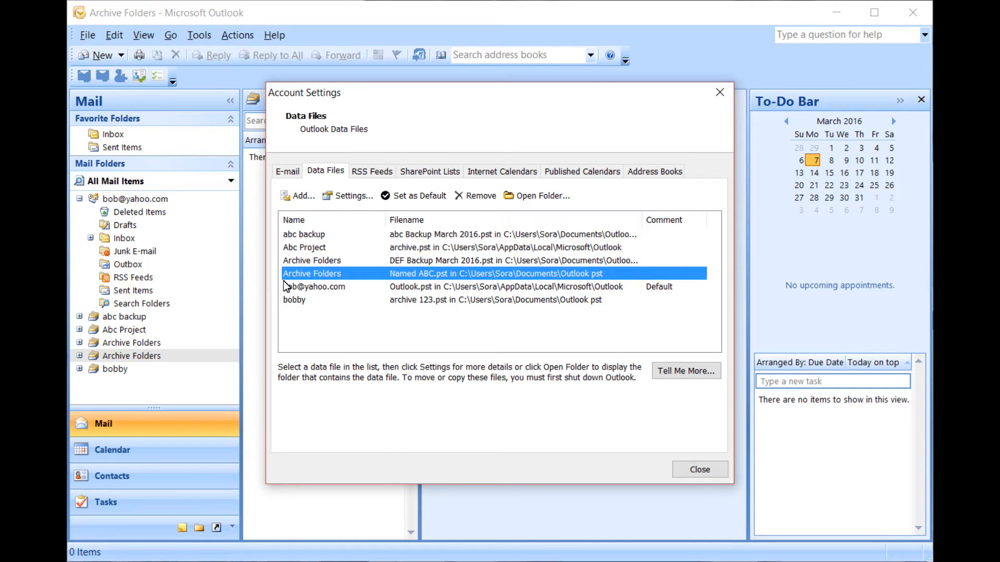
double_click(305, 273)
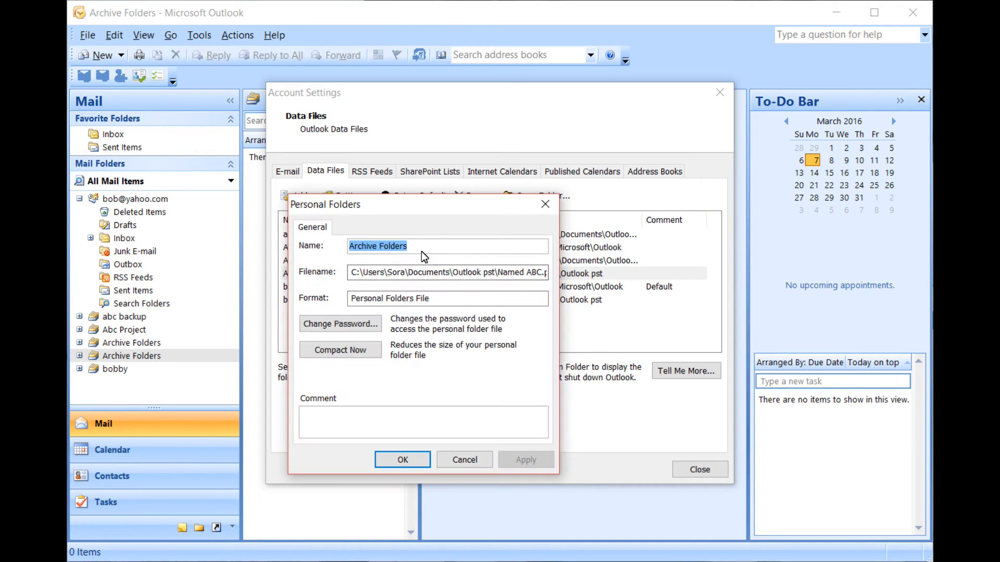
drag(406, 205, 446, 295)
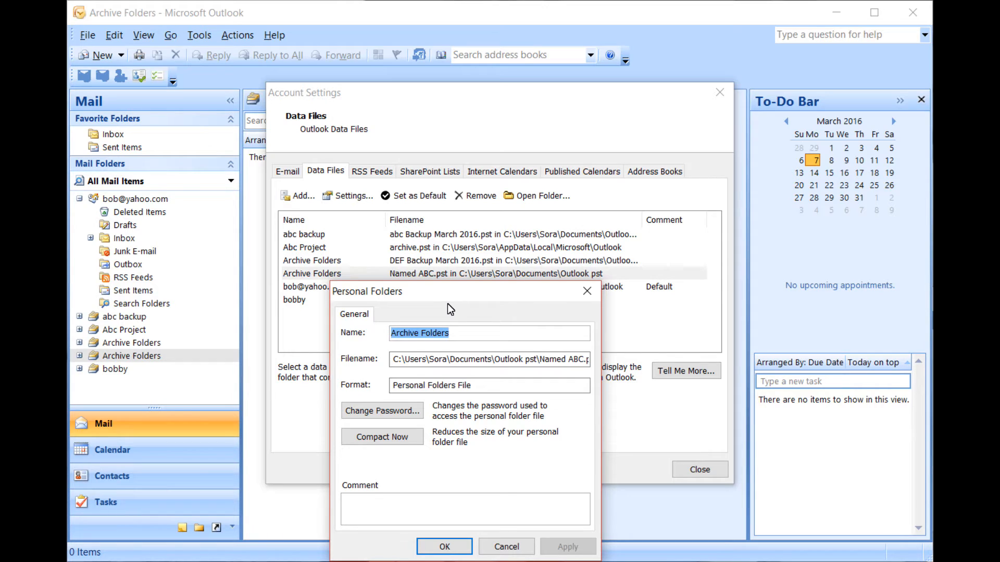
text(Named )
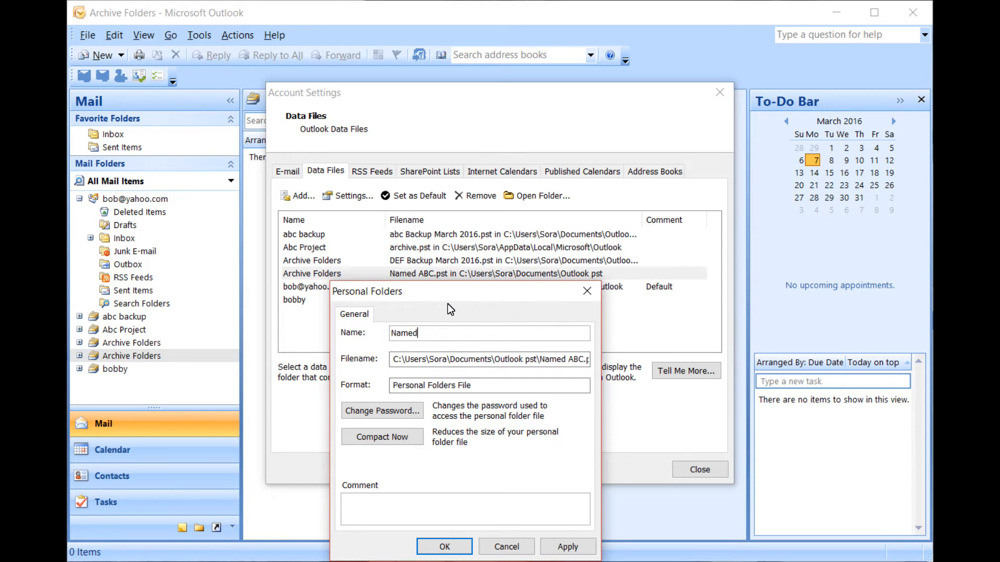
text(ABC)
click(568, 547)
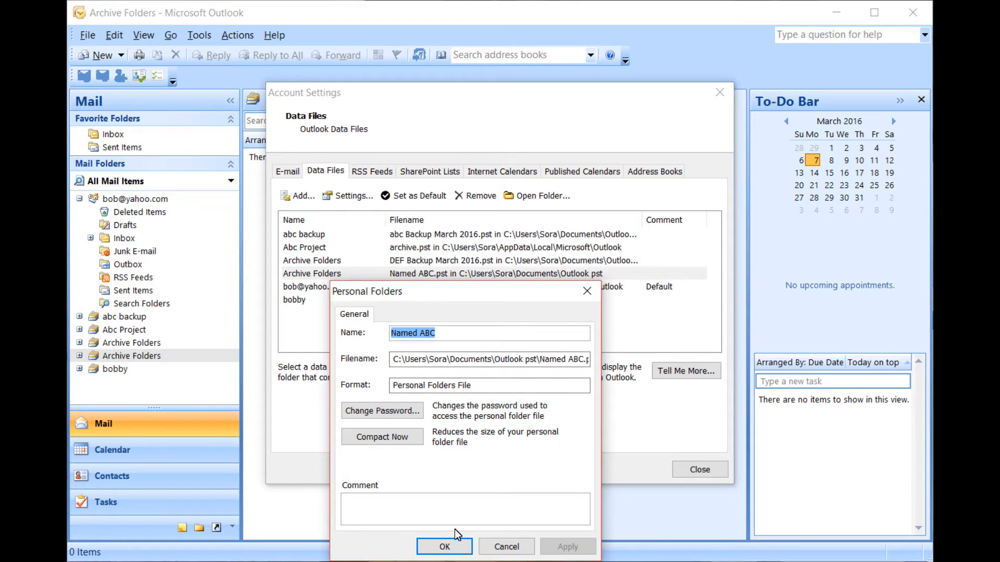
click(445, 547)
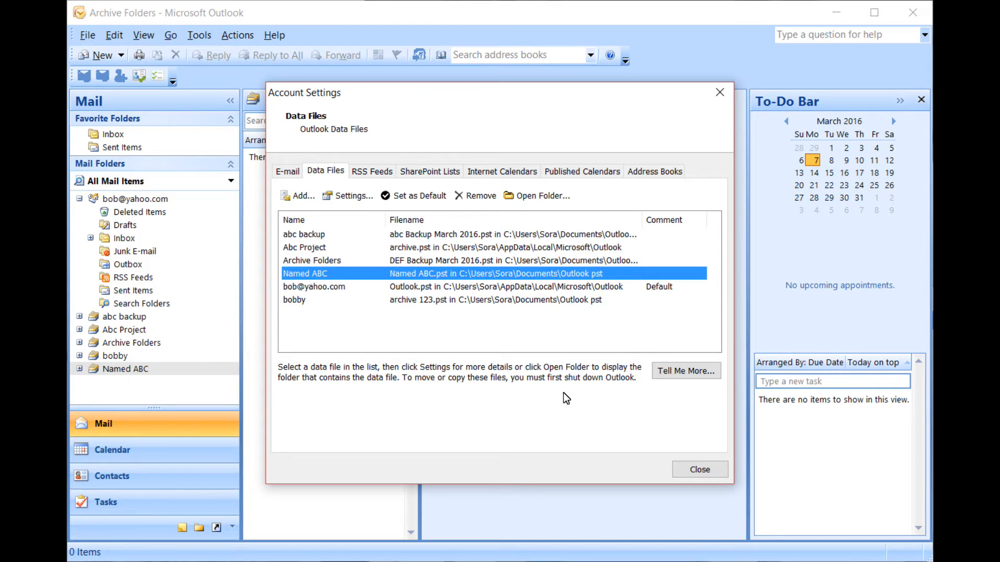
click(697, 469)
Step: Switch to the Outlook pst folder in File Explorer, select all the .pst files, and view their cut and copy options
drag(999, 312, 546, 143)
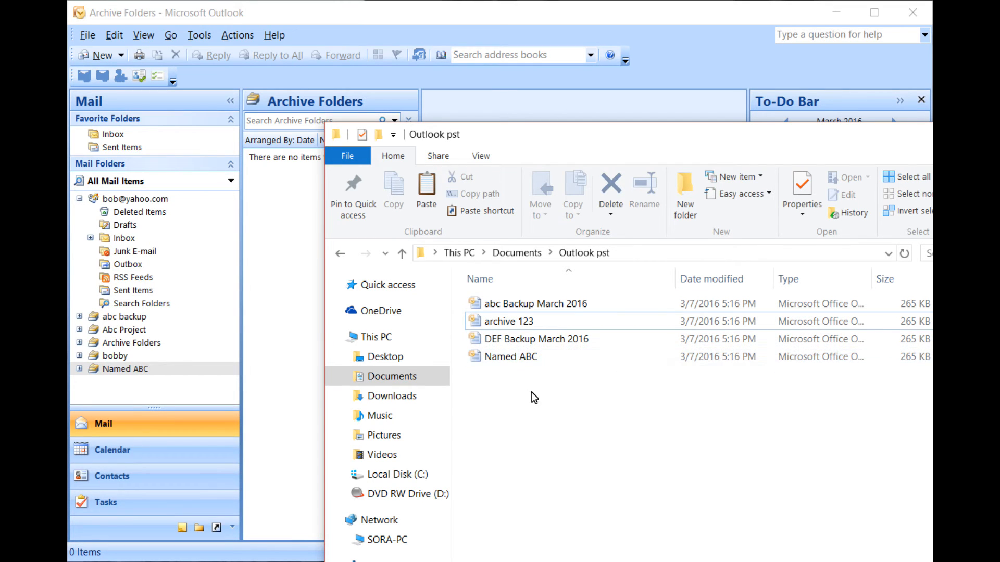
drag(541, 402, 522, 297)
right_click(526, 345)
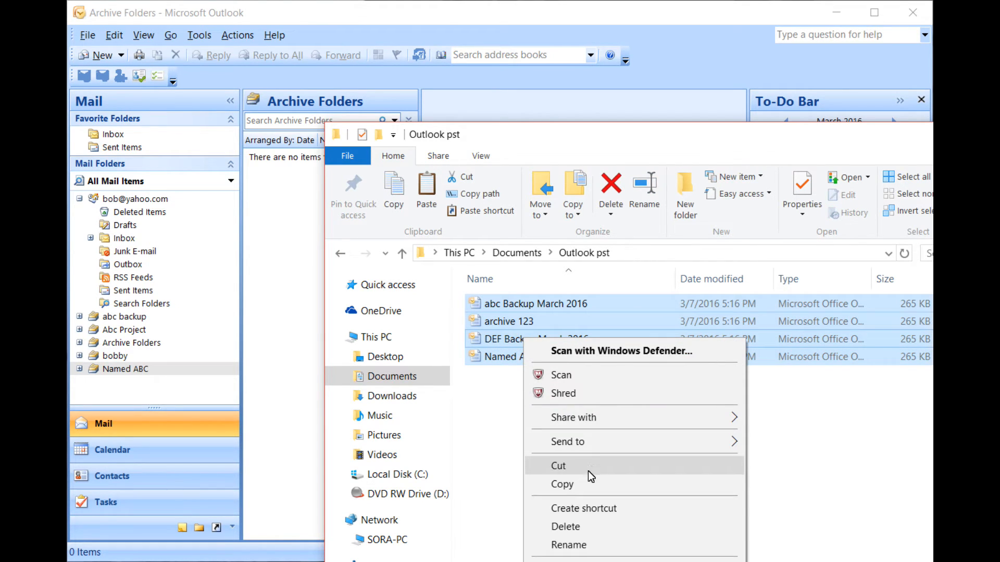
click(483, 458)
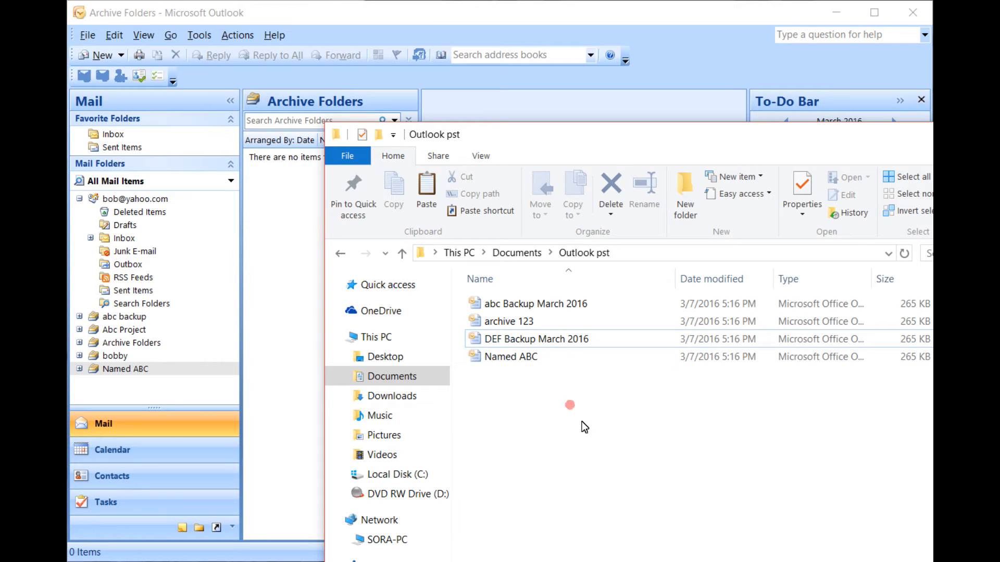
Step: Switch to Outlook and close all the extra data files in the mail folder list except Archive Folders and Named ABC
click(177, 358)
click(167, 358)
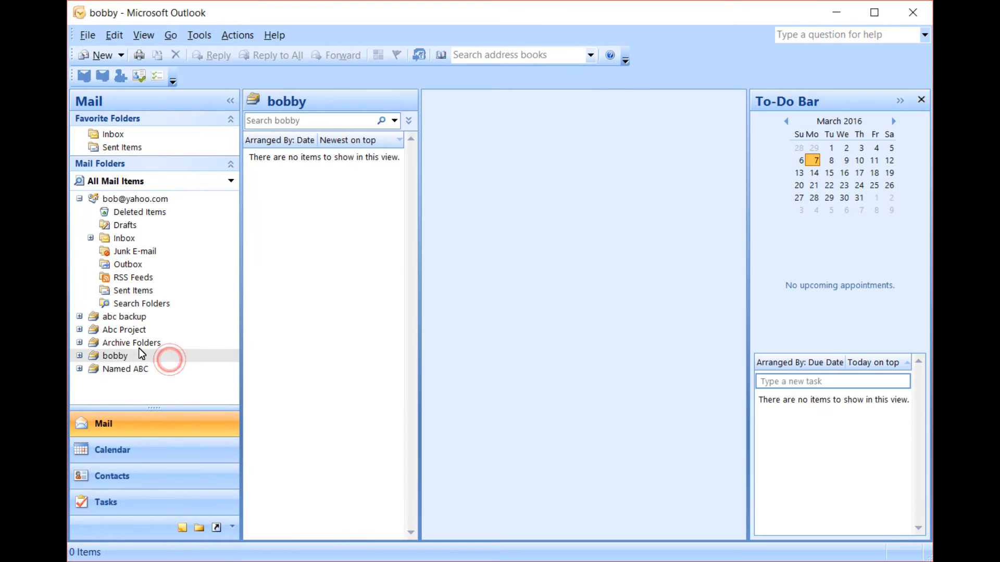
right_click(126, 360)
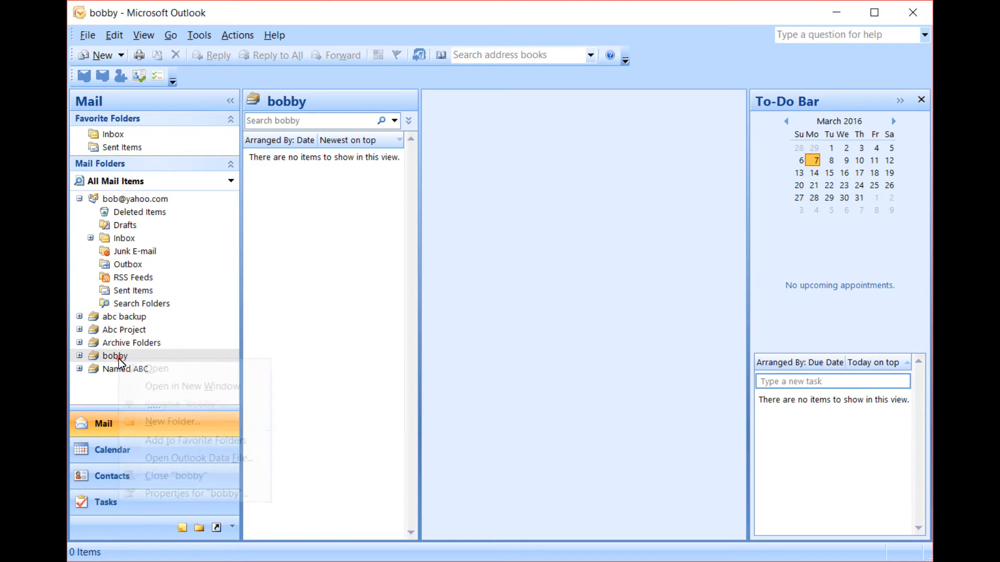
click(187, 475)
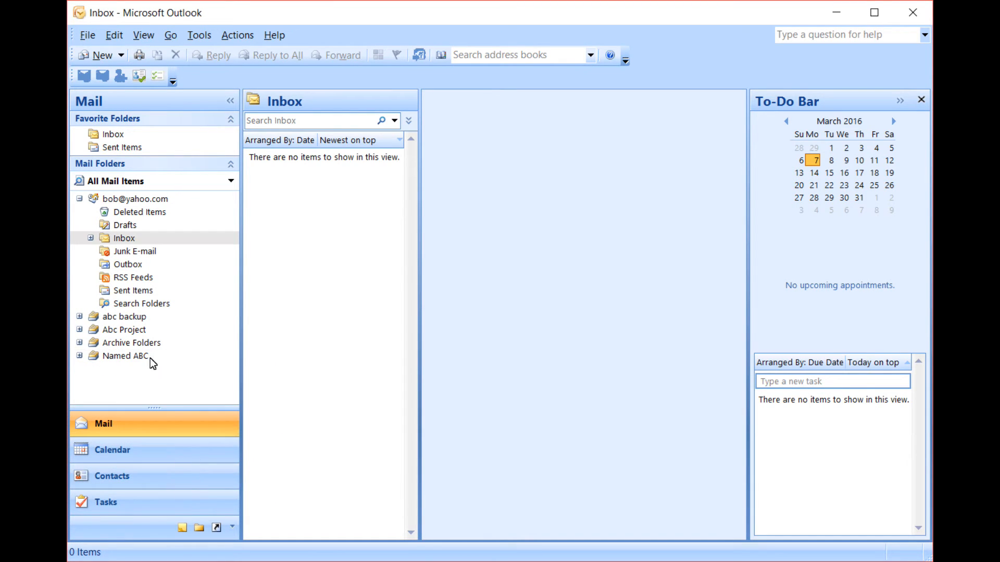
right_click(141, 317)
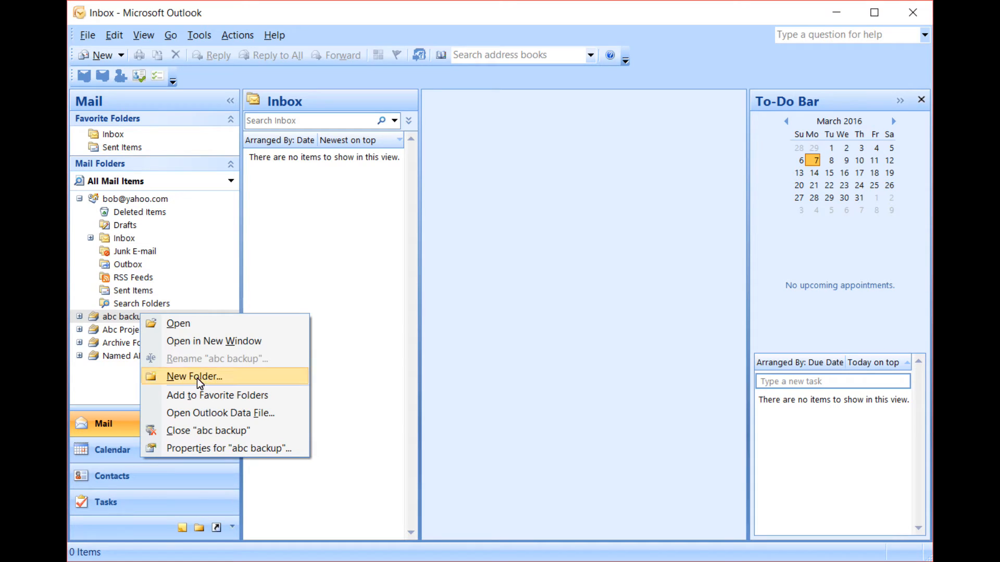
click(205, 435)
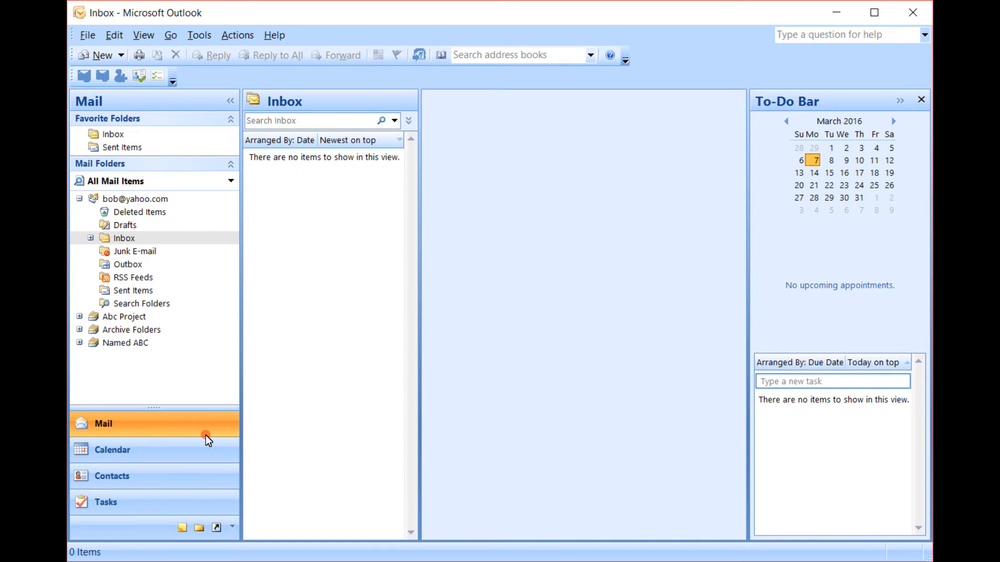
right_click(126, 319)
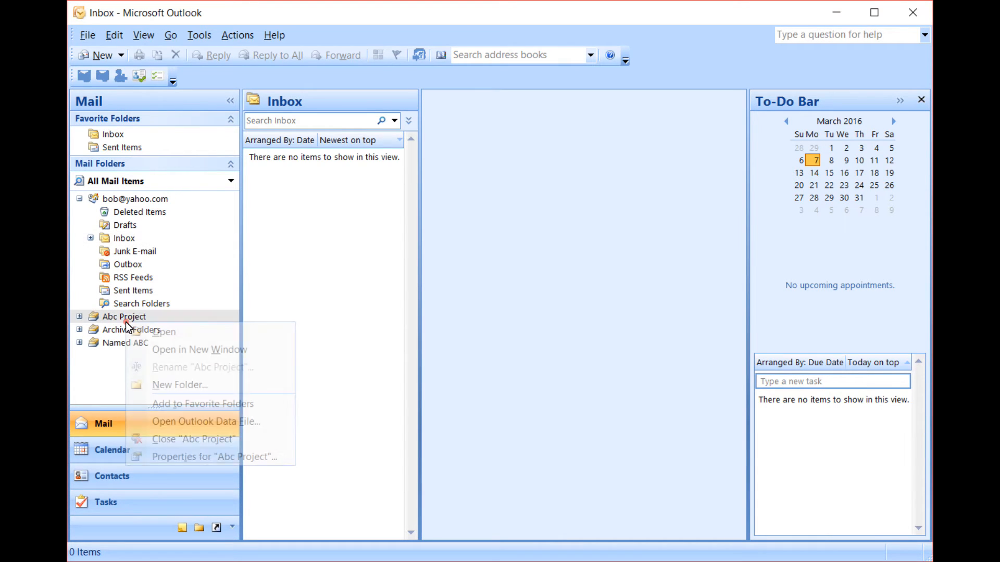
click(195, 439)
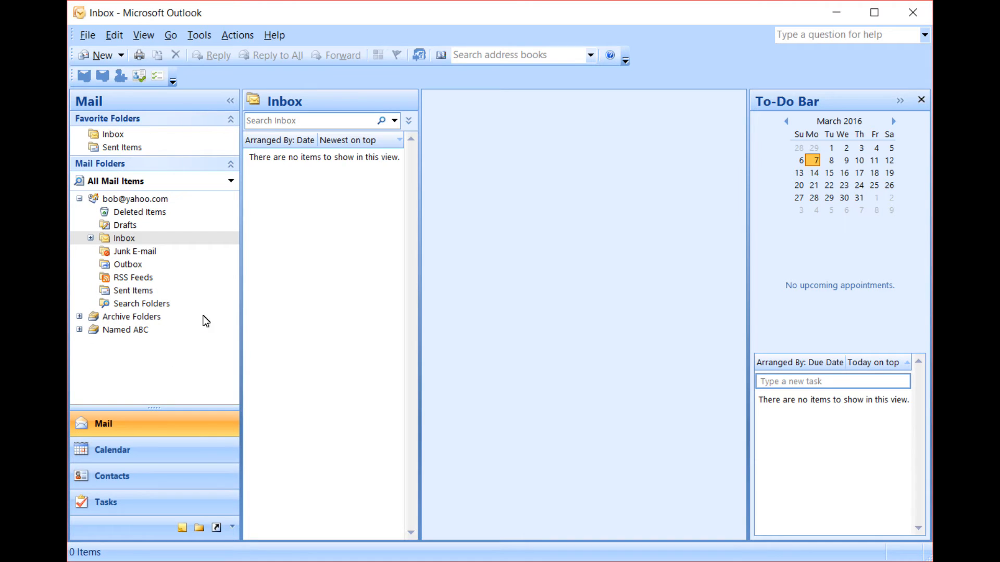
Step: Open the data file management settings and start adding an Office Outlook Personal Folders File (.pst)
click(92, 35)
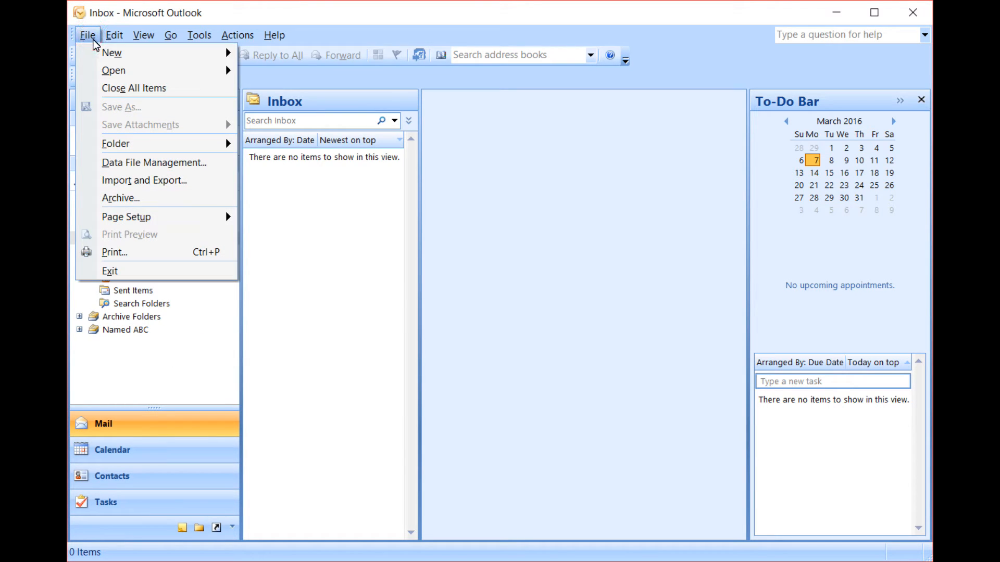
mouse_move(107, 53)
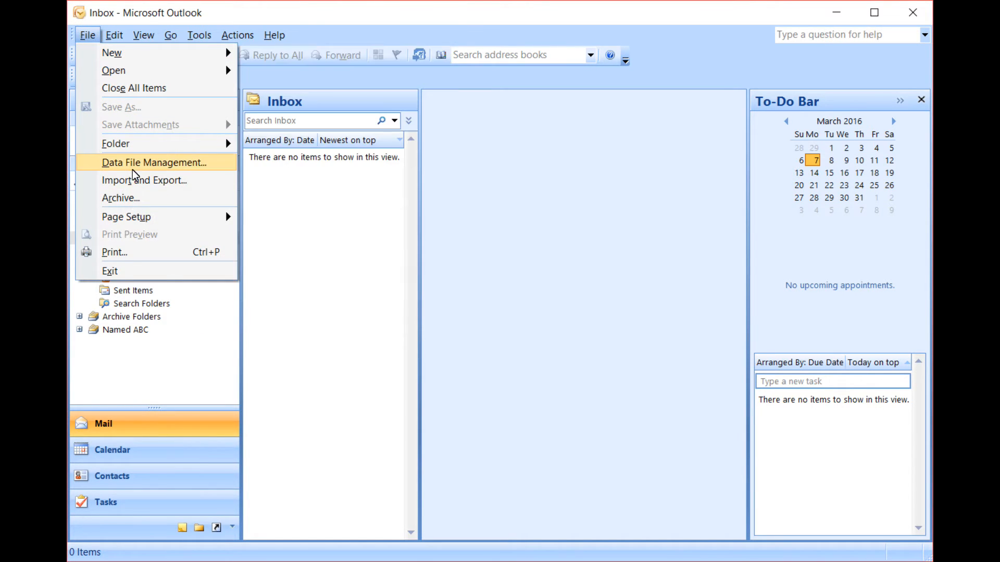
click(132, 165)
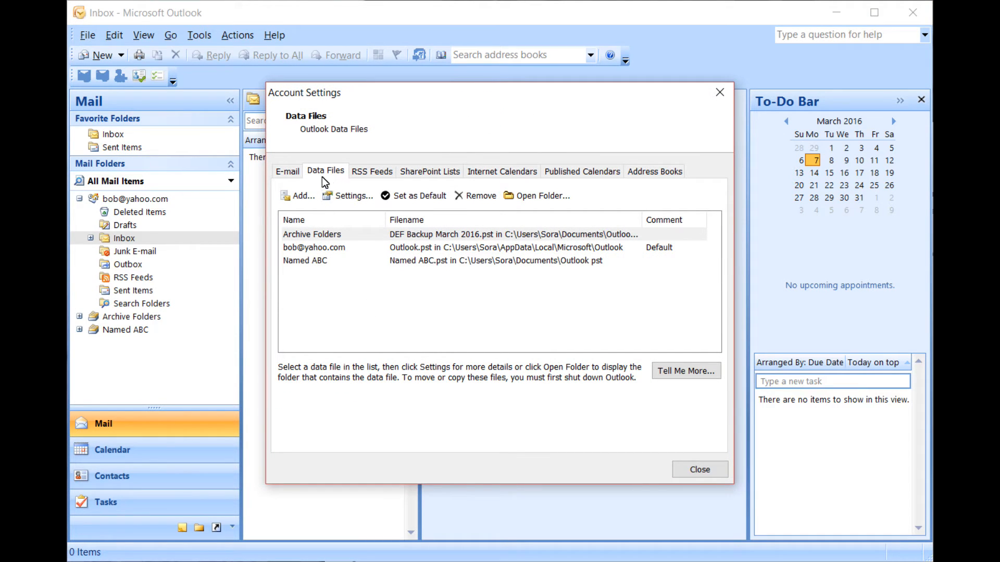
click(296, 196)
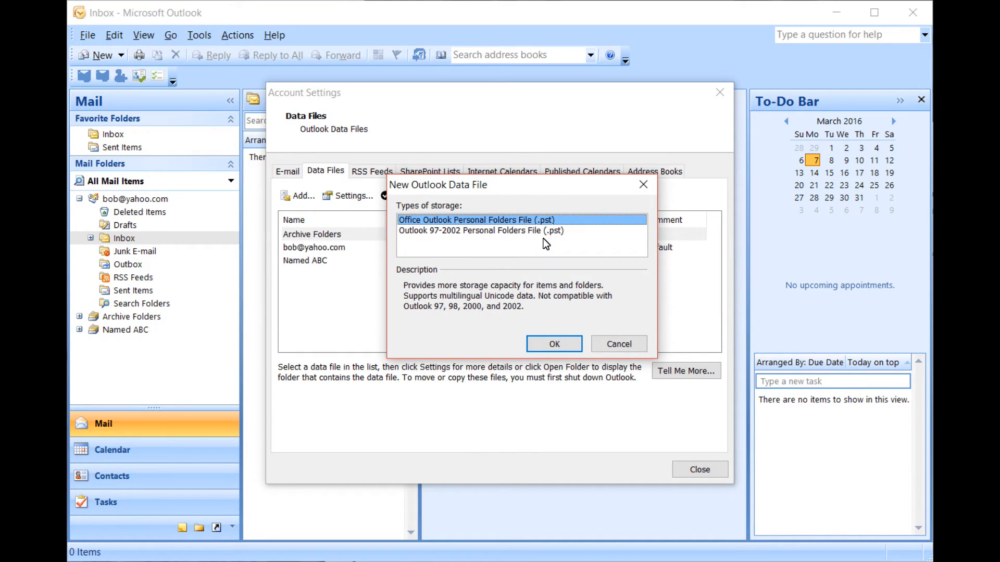
click(545, 346)
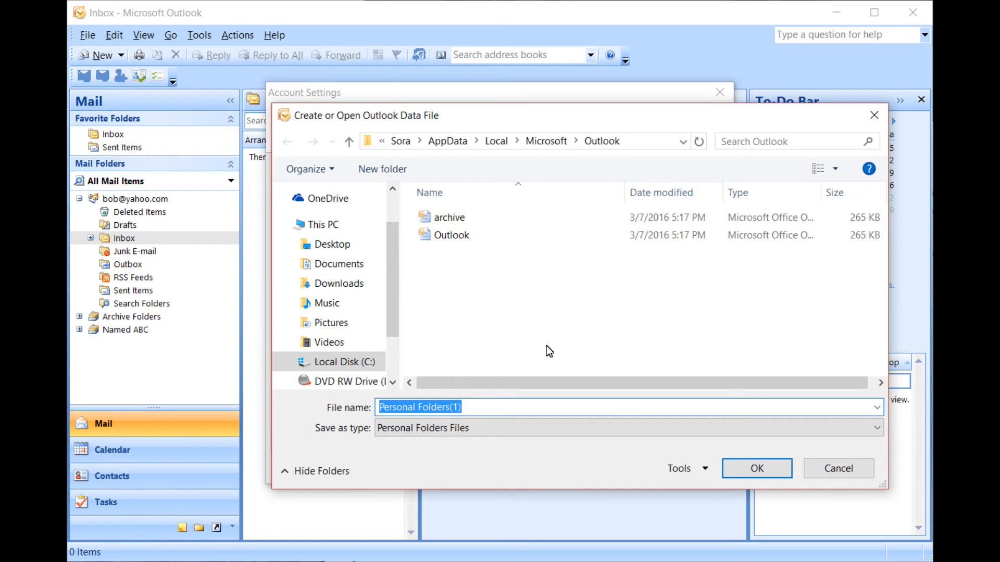
Step: Open abc Backup March 2016 from the Outlook pst folder in Documents and accept the display name "abc backup"
click(336, 264)
scroll(512, 303, down, 1)
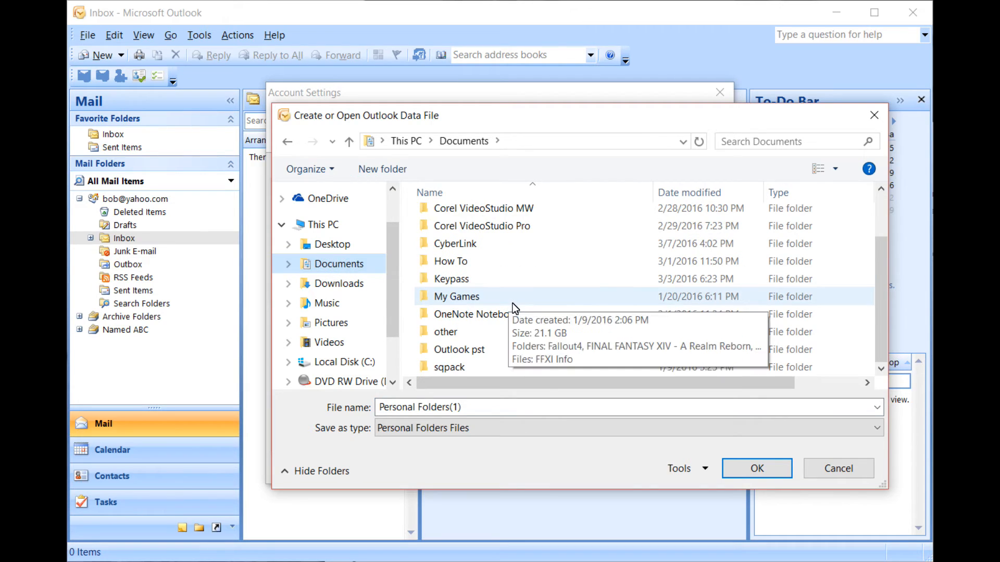
double_click(485, 350)
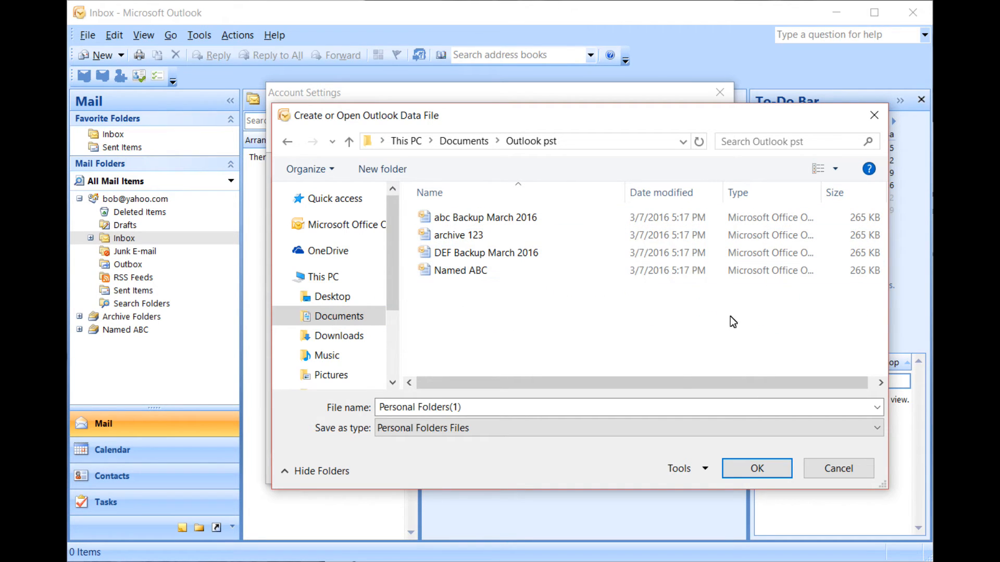
click(468, 222)
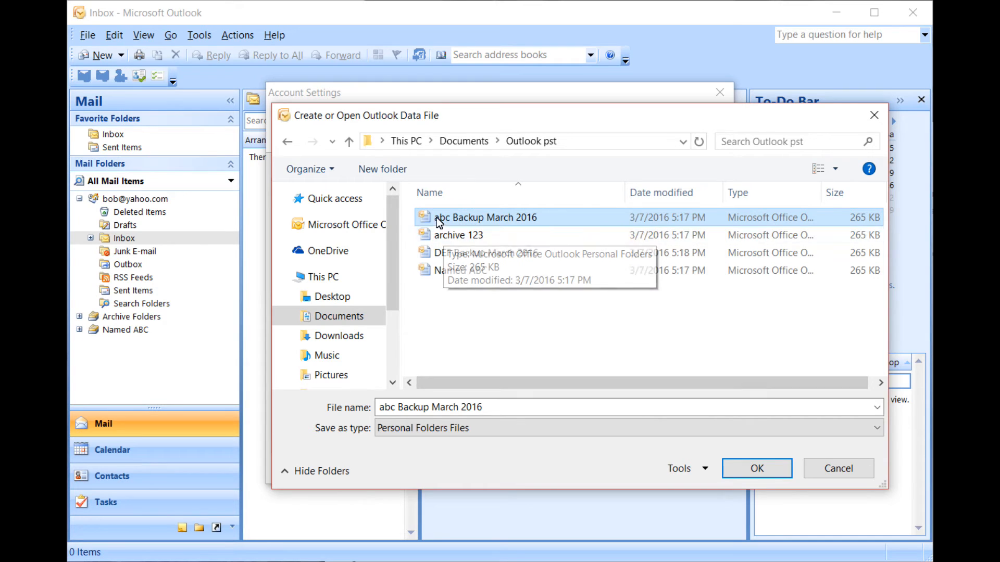
click(762, 473)
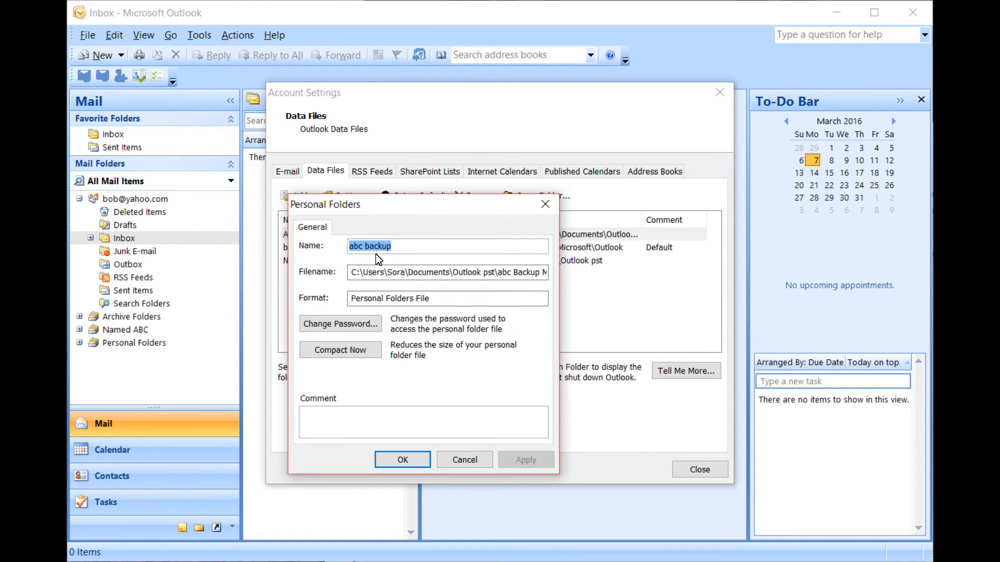
click(412, 461)
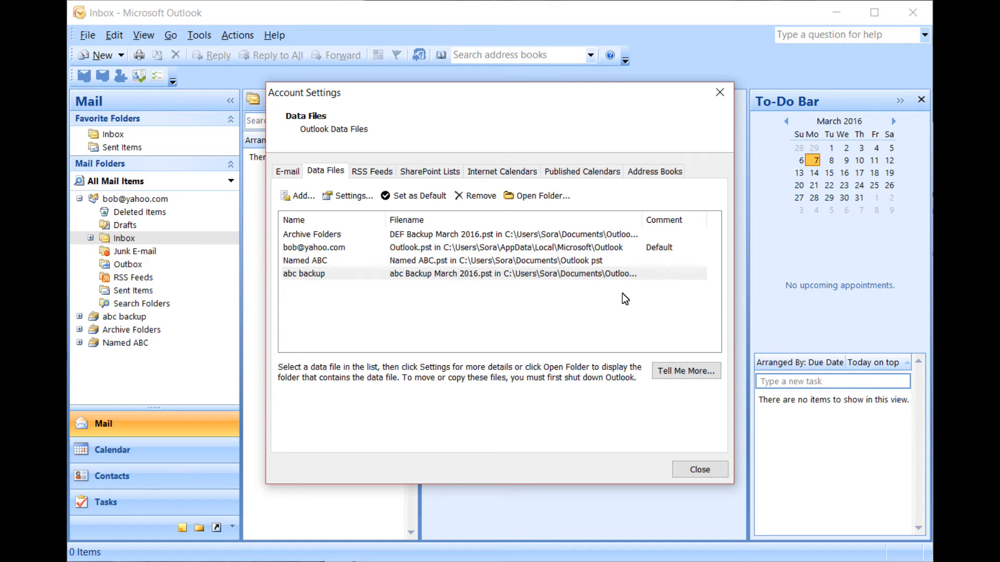
Step: Open the settings of the default Outlook.pst data file and copy its full file path
click(516, 249)
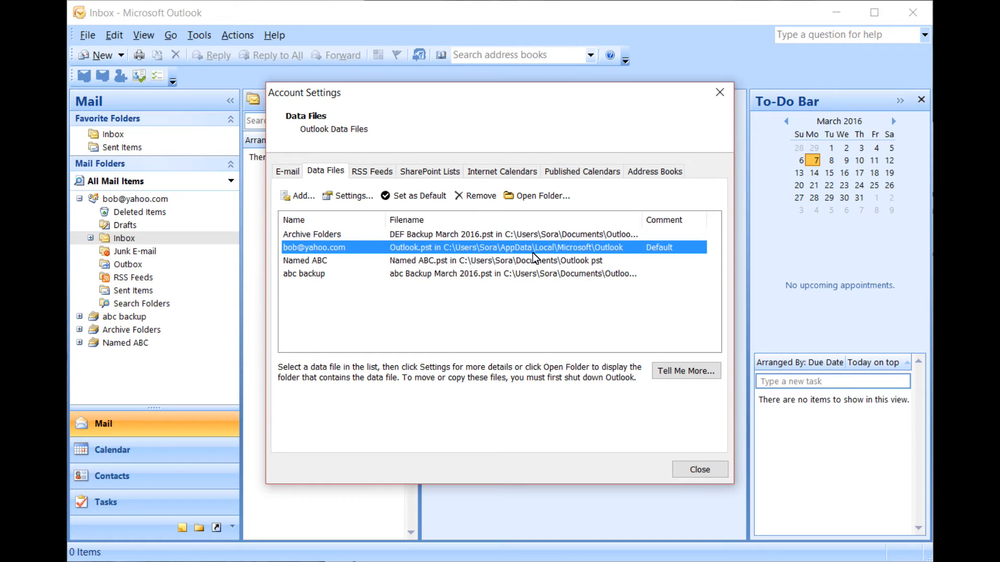
double_click(532, 252)
drag(348, 274, 532, 284)
right_click(486, 275)
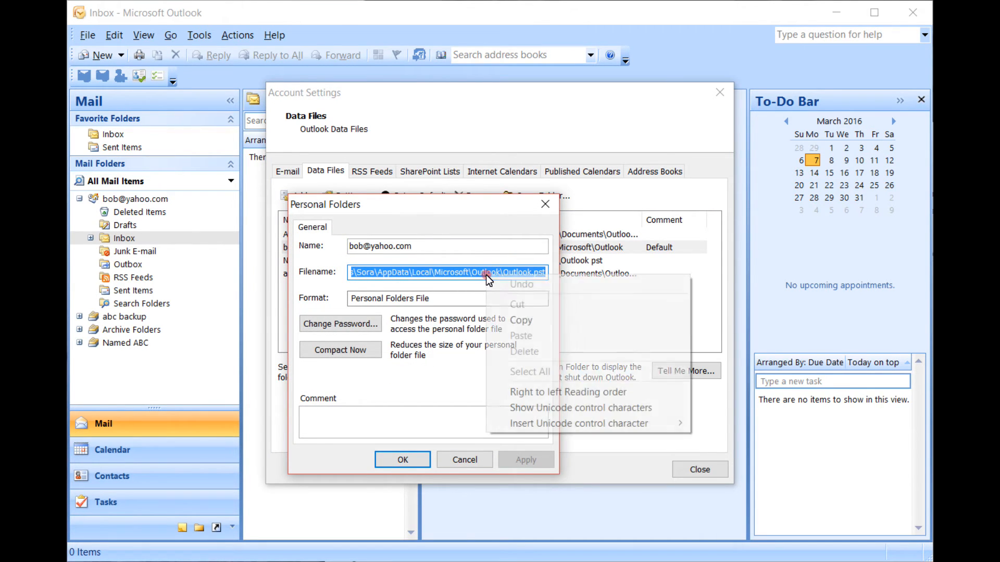
click(541, 324)
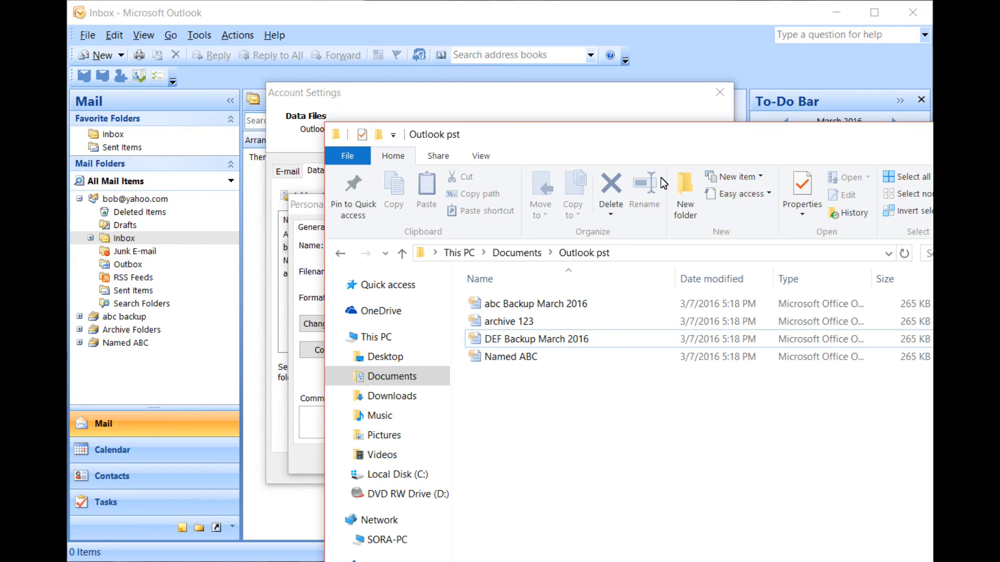
Step: In File Explorer, go to the AppData\Local\Microsoft\Outlook folder using the copied path without Outlook.pst, and select the archive file
drag(661, 128, 528, 56)
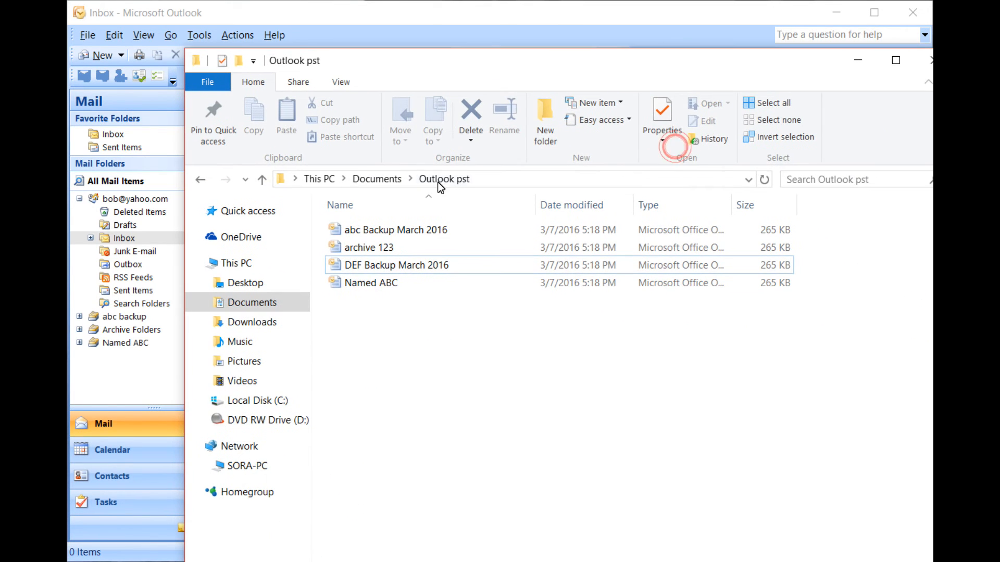
click(480, 183)
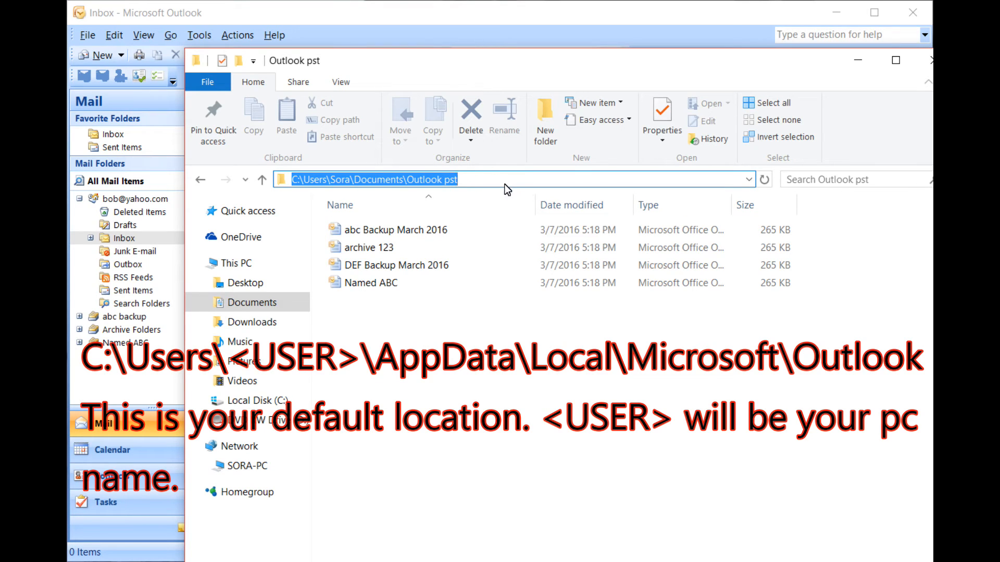
key(ctrl+v)
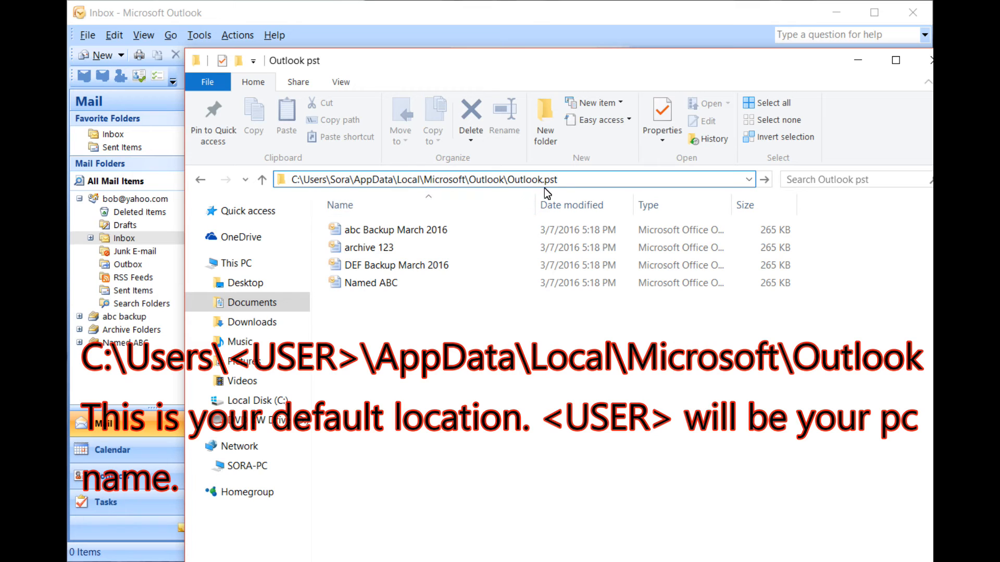
key(BackSpace)
key(BackSpace)
key(BackSpace)
key(BackSpace)
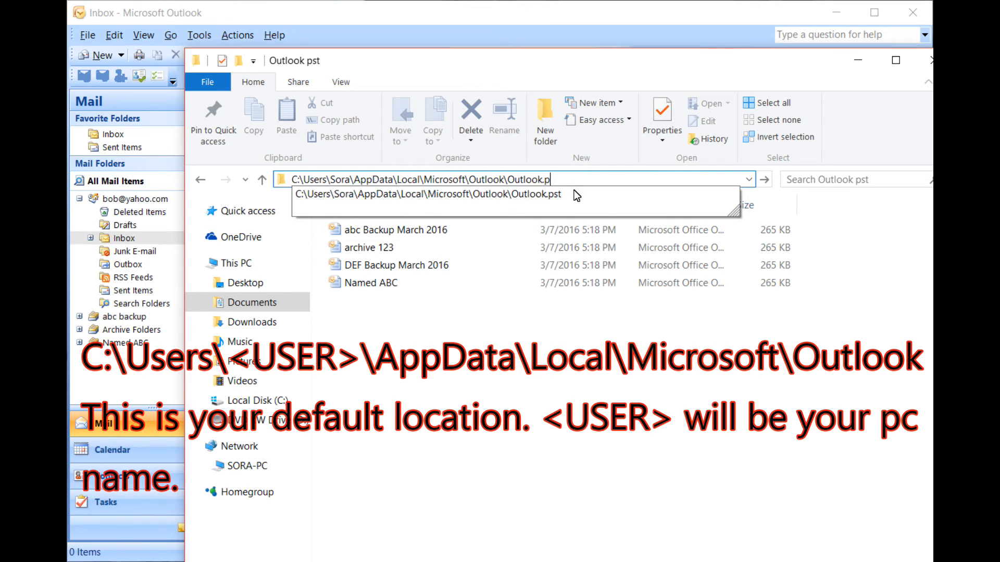
key(BackSpace)
key(BackSpace)
key(BackSpace)
key(BackSpace)
key(BackSpace)
key(BackSpace)
key(BackSpace)
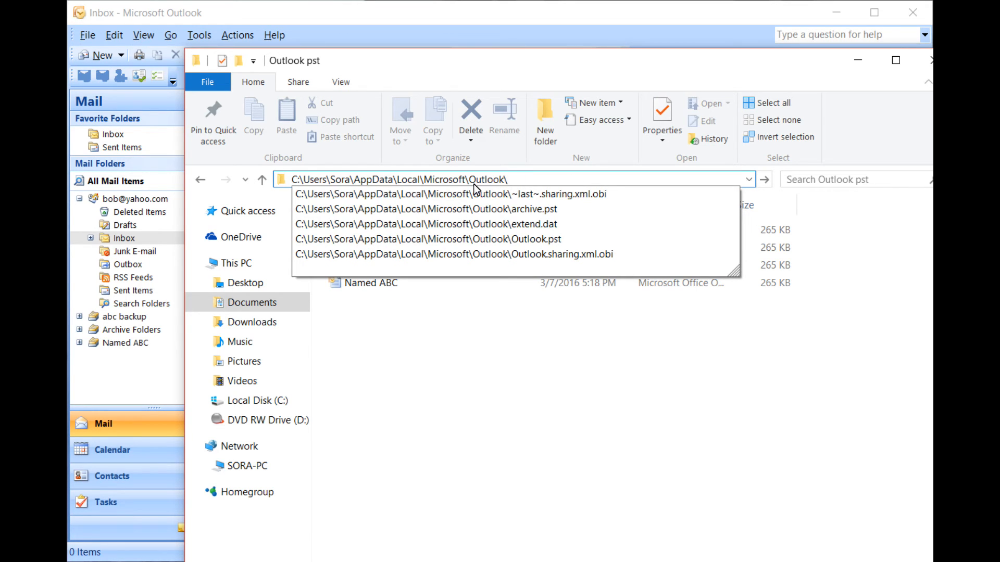
key(Return)
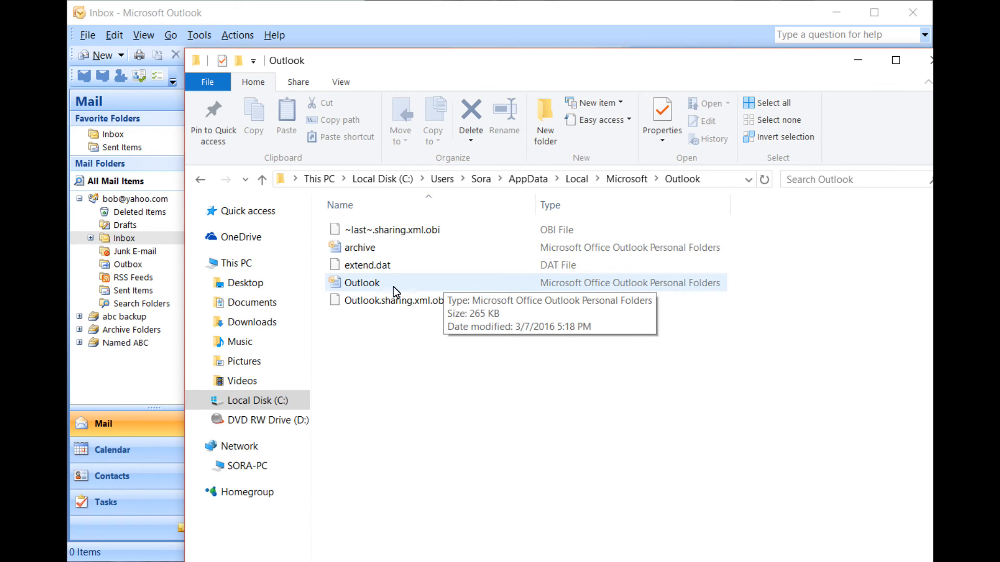
click(374, 252)
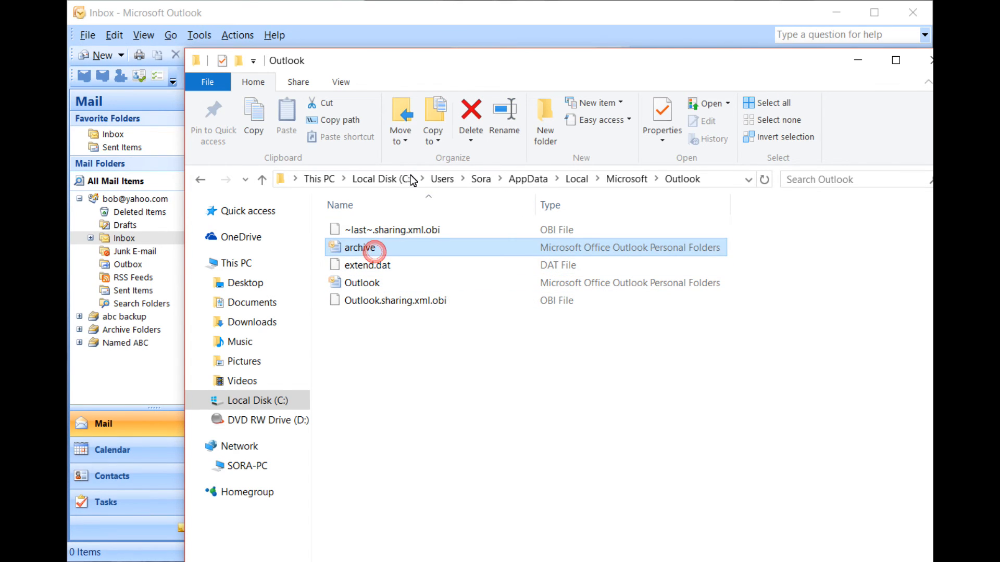
Step: Return to Outlook, cancel the default data file's properties and close the account settings
drag(588, 65, 742, 70)
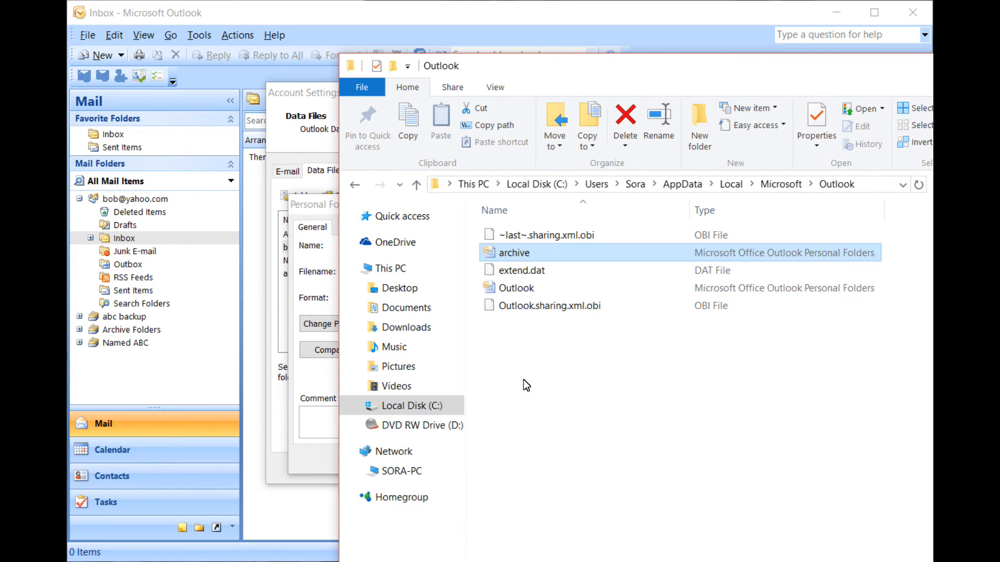
click(516, 14)
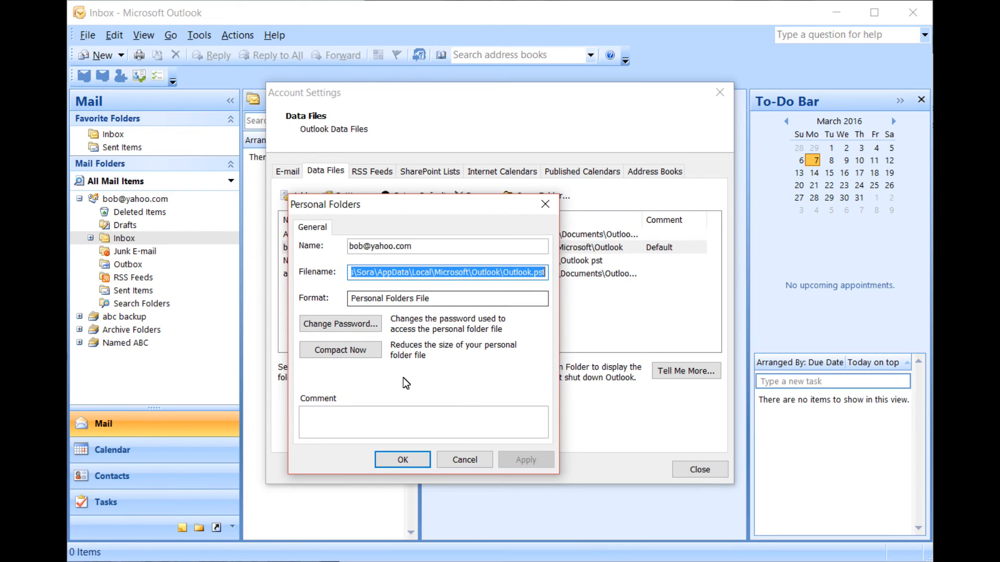
click(452, 456)
click(707, 466)
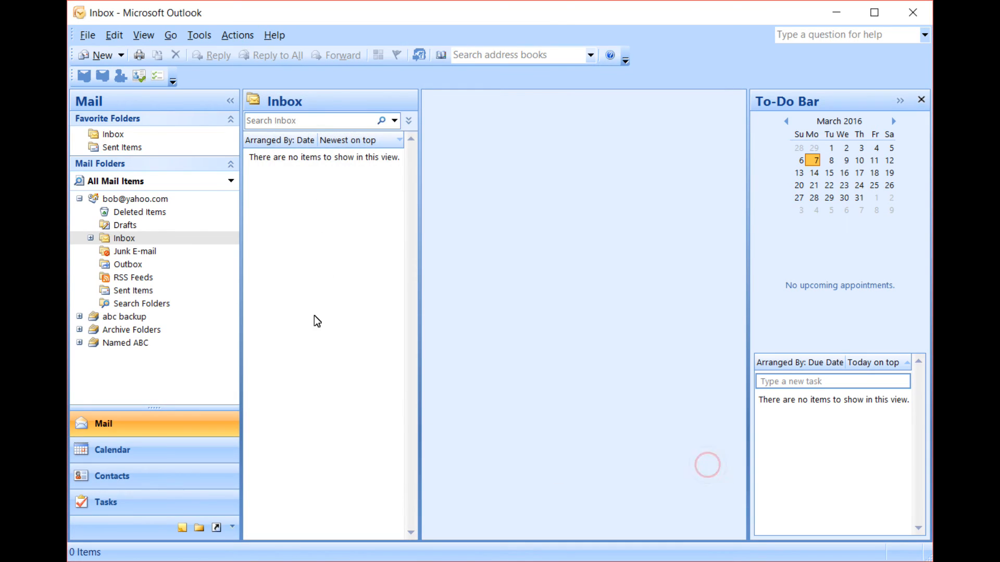
Step: Run AutoArchive on the mailbox from the Mailbox Cleanup tool
click(202, 33)
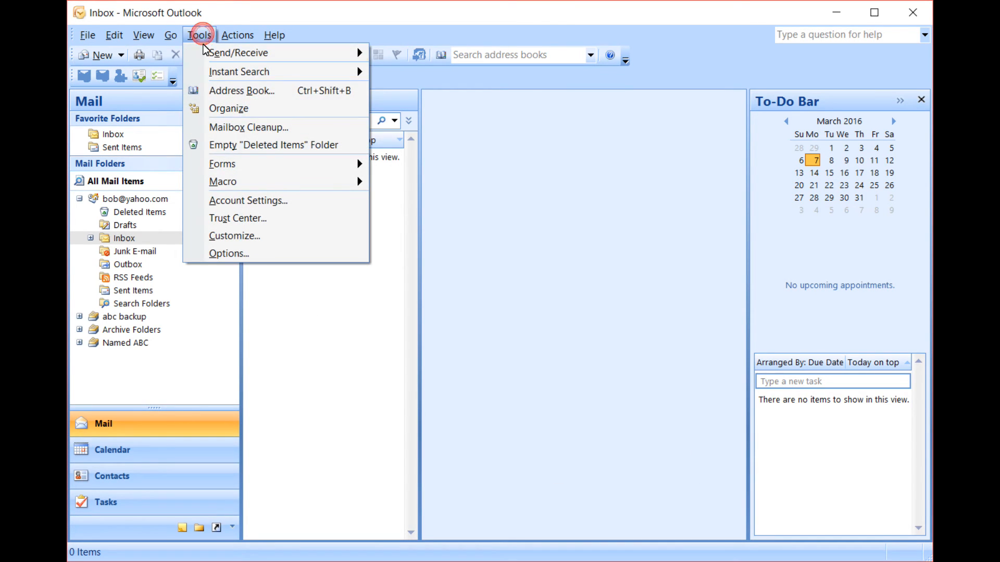
click(248, 127)
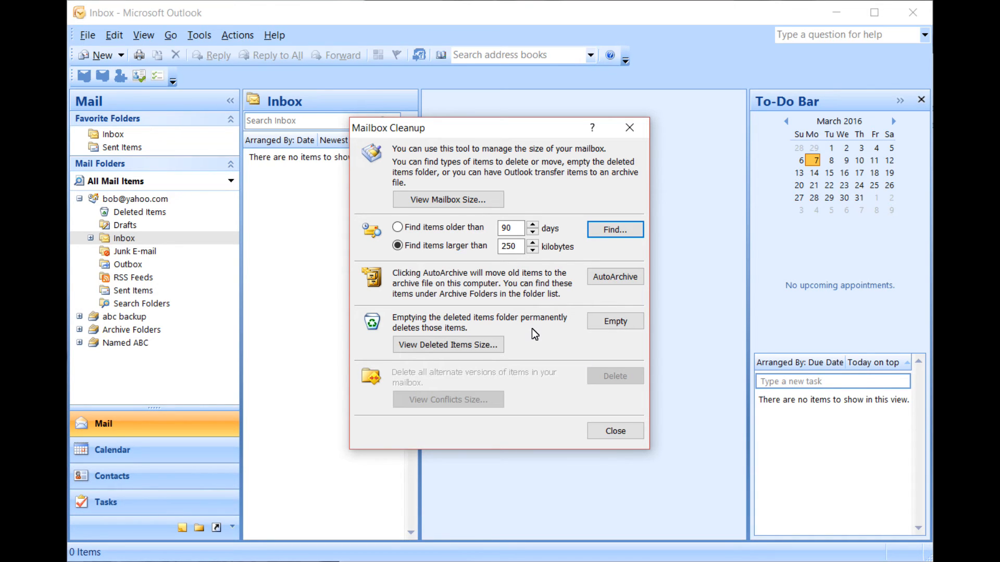
click(633, 277)
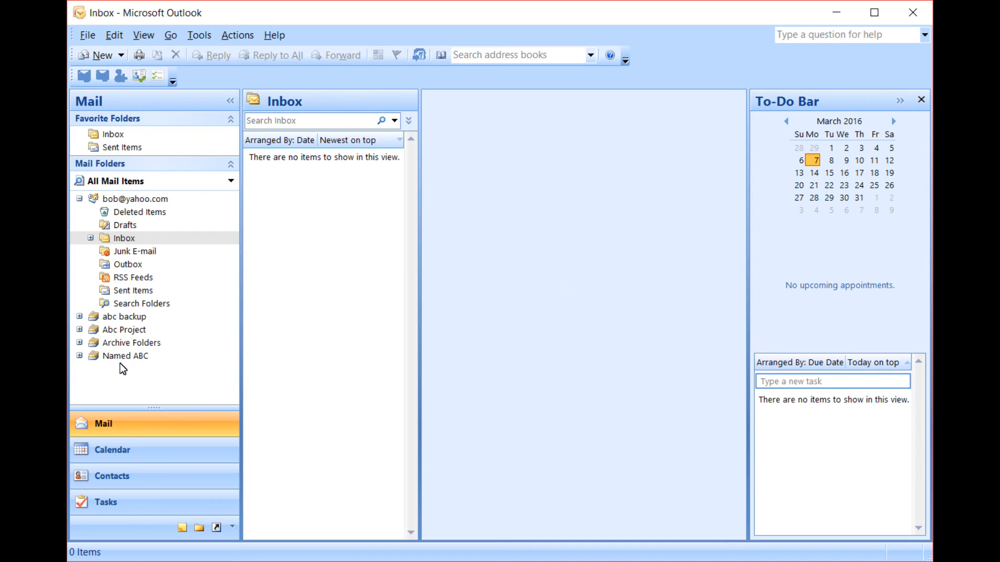
Step: View Archive Folders in the mail folder list and switch to the default Outlook folder in File Explorer
click(105, 345)
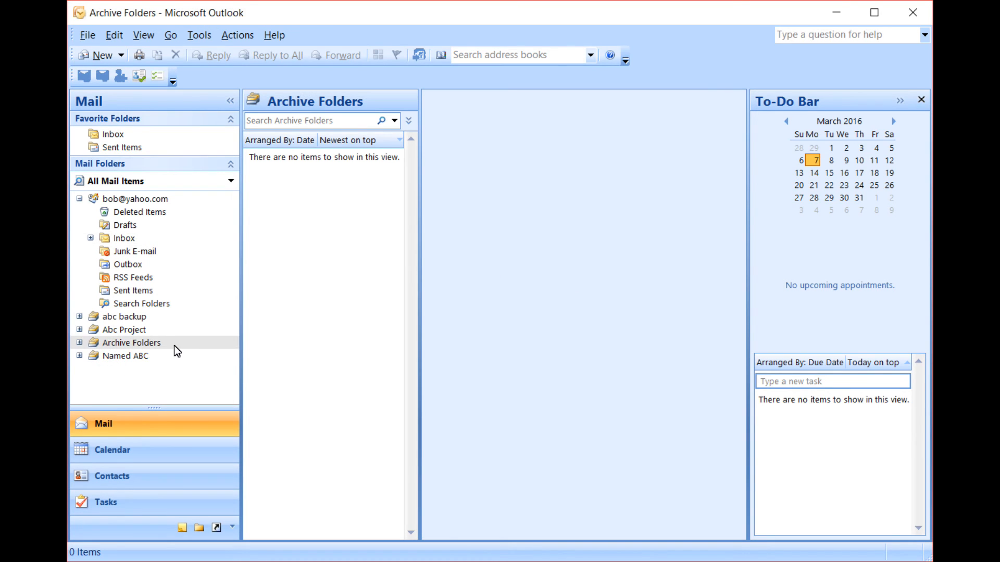
key(alt+Tab)
click(643, 359)
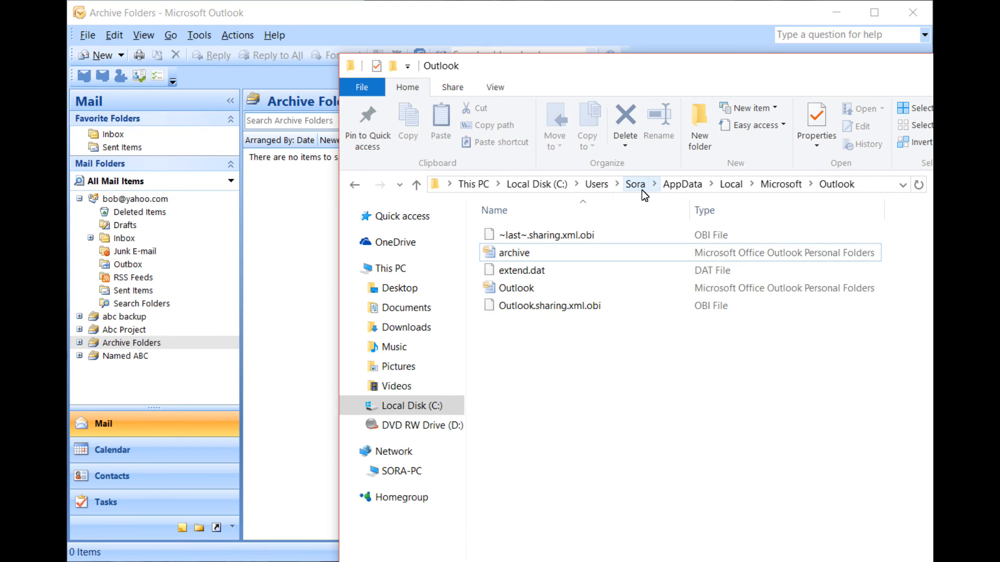
Step: Go up from the Outlook folder through AppData to the user's profile folder and reposition the File Explorer window
click(690, 188)
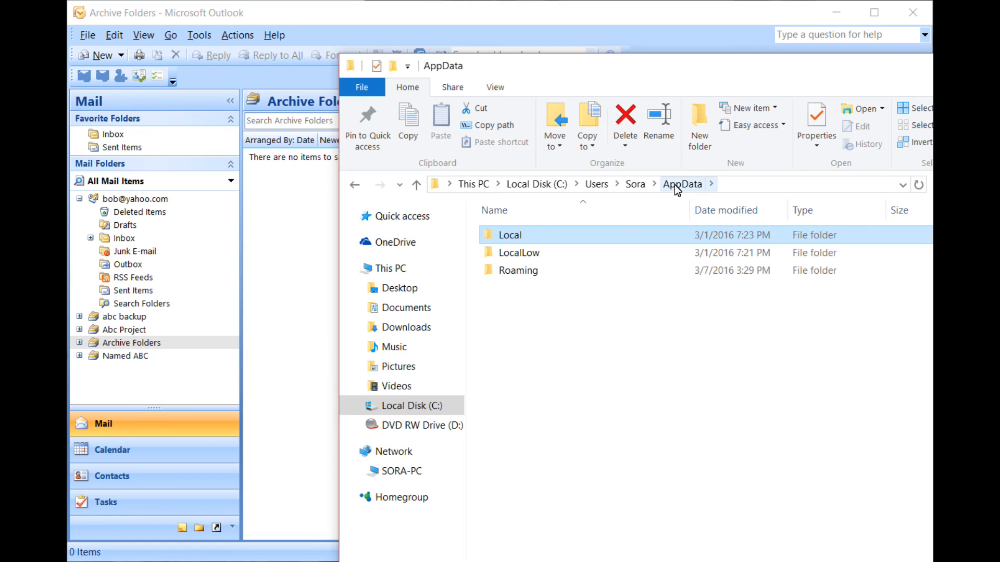
click(635, 185)
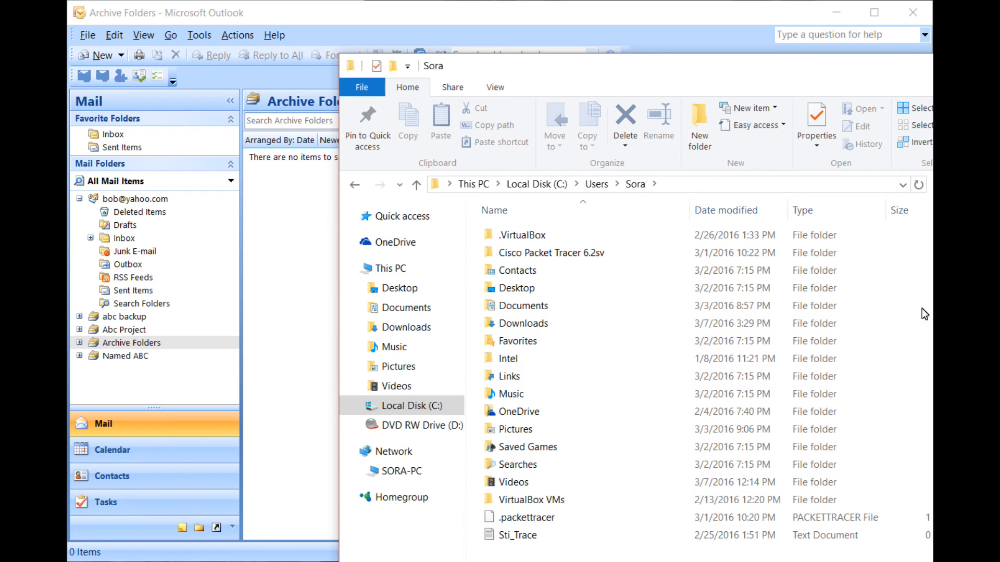
drag(867, 82, 638, 66)
drag(715, 78, 505, 50)
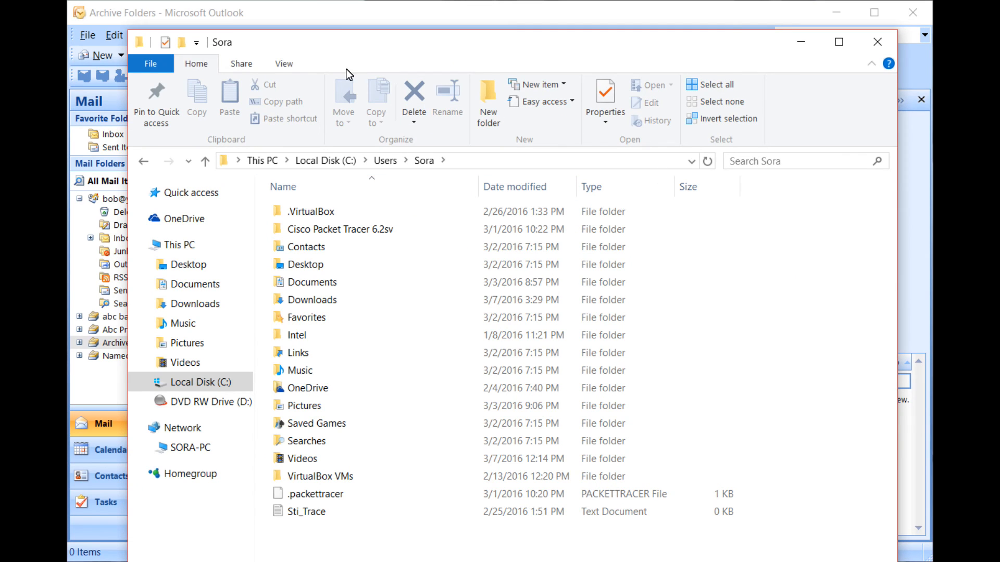
Step: Change the folder options to show hidden files, folders, and drives, and apply the setting
click(289, 65)
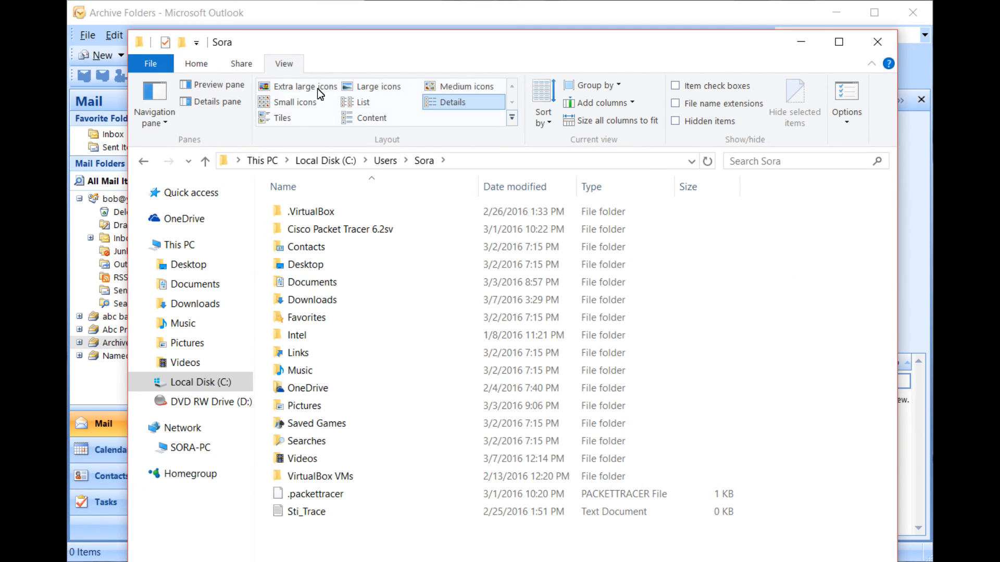
drag(726, 50, 694, 47)
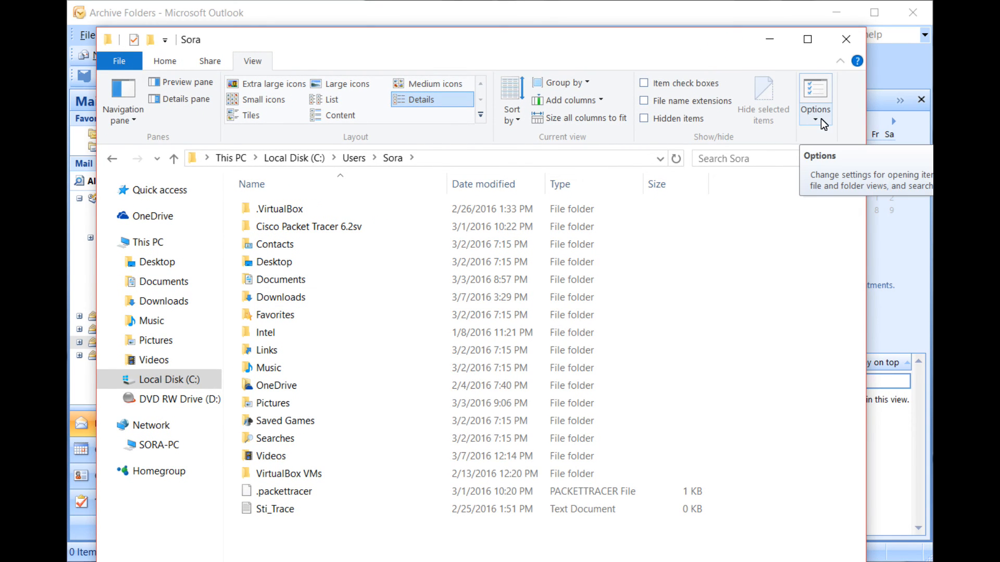
right_click(711, 296)
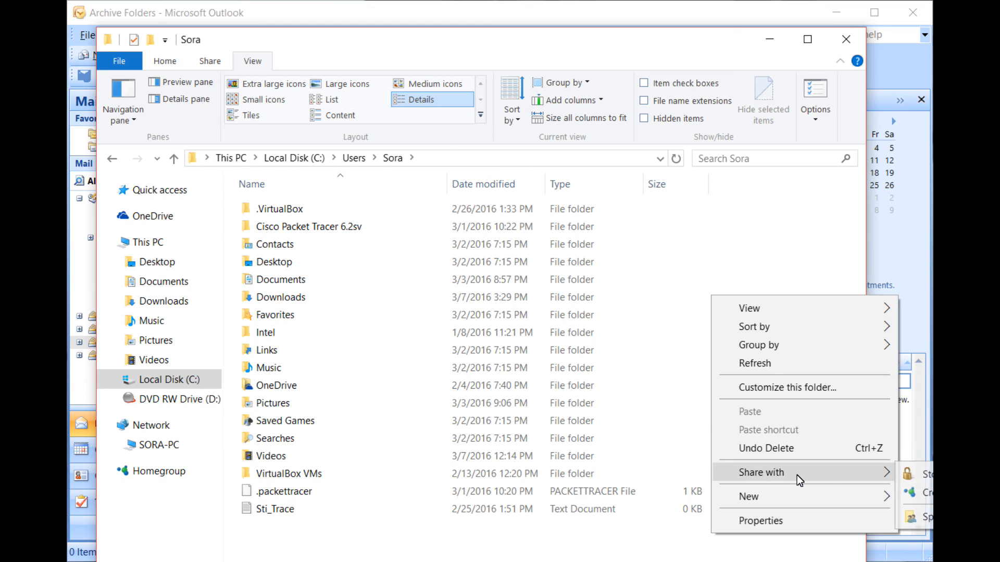
click(751, 254)
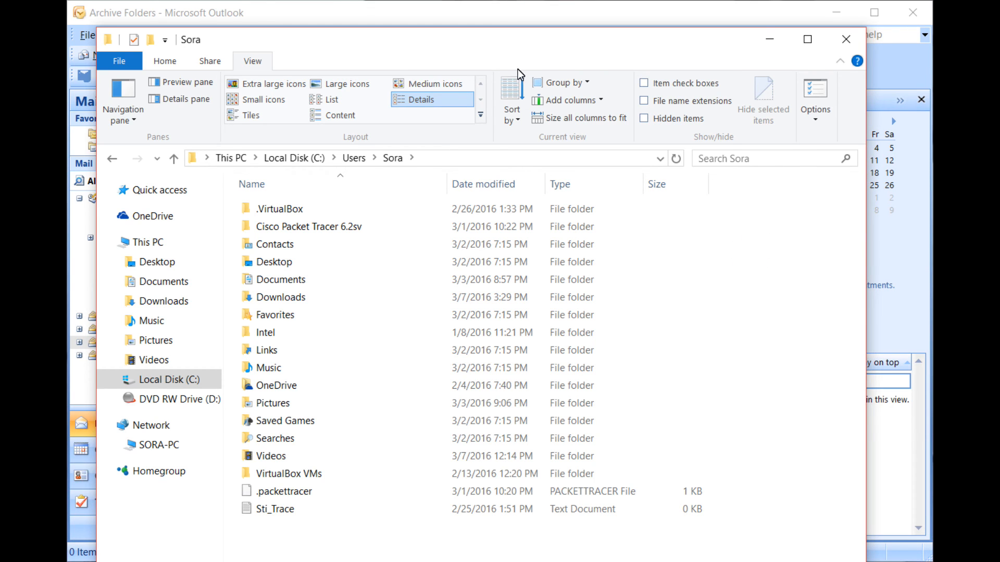
click(815, 121)
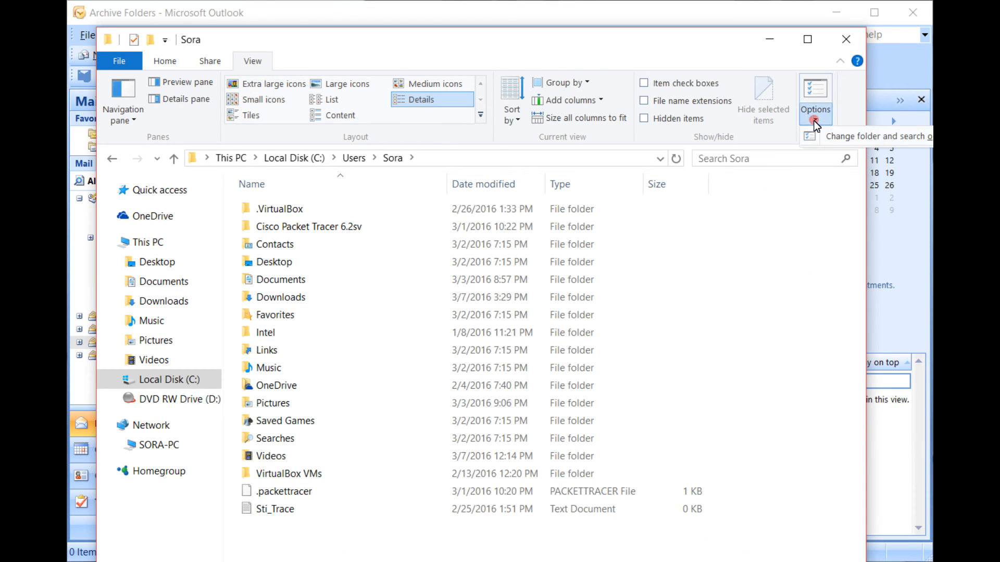
click(860, 139)
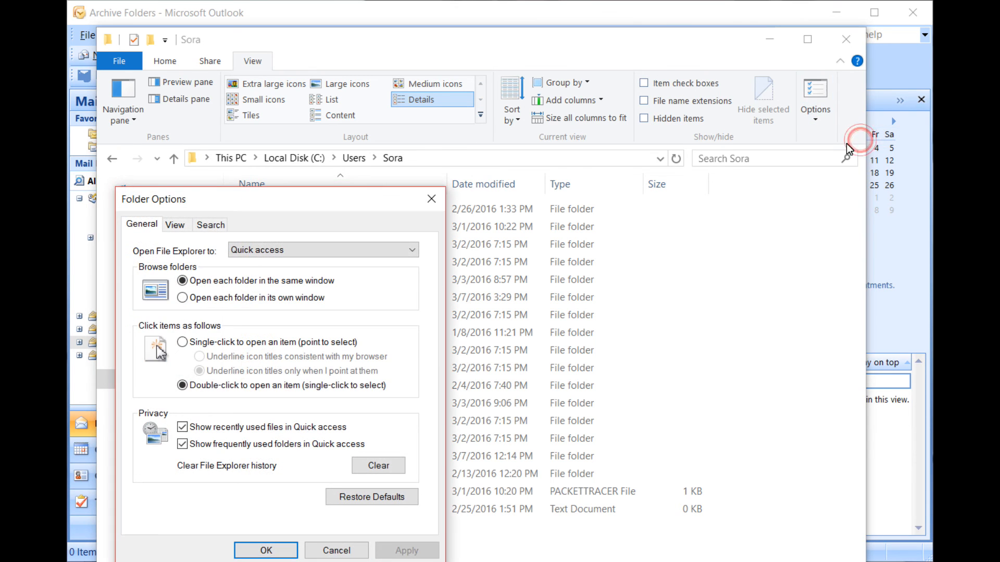
click(179, 229)
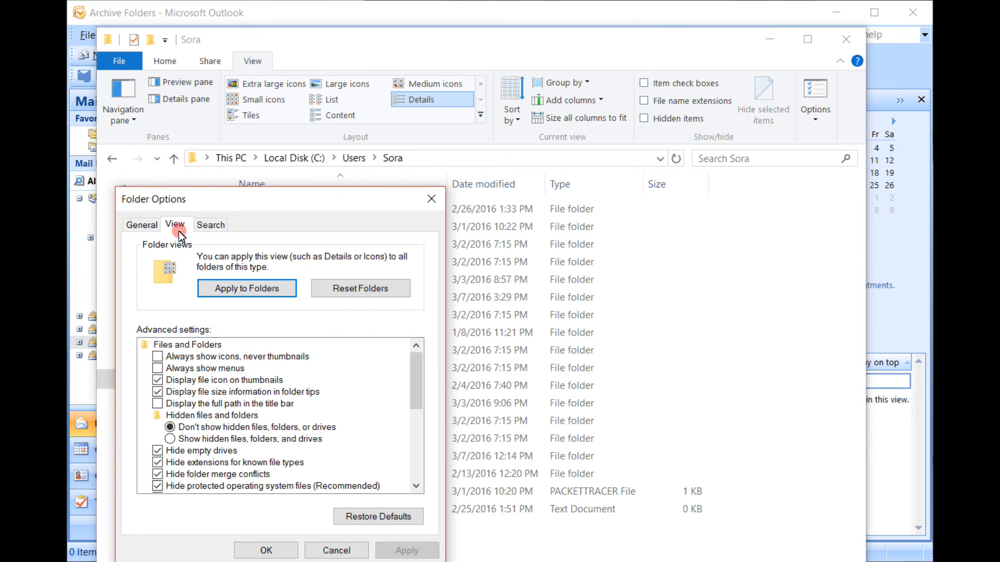
click(205, 439)
click(407, 551)
click(267, 550)
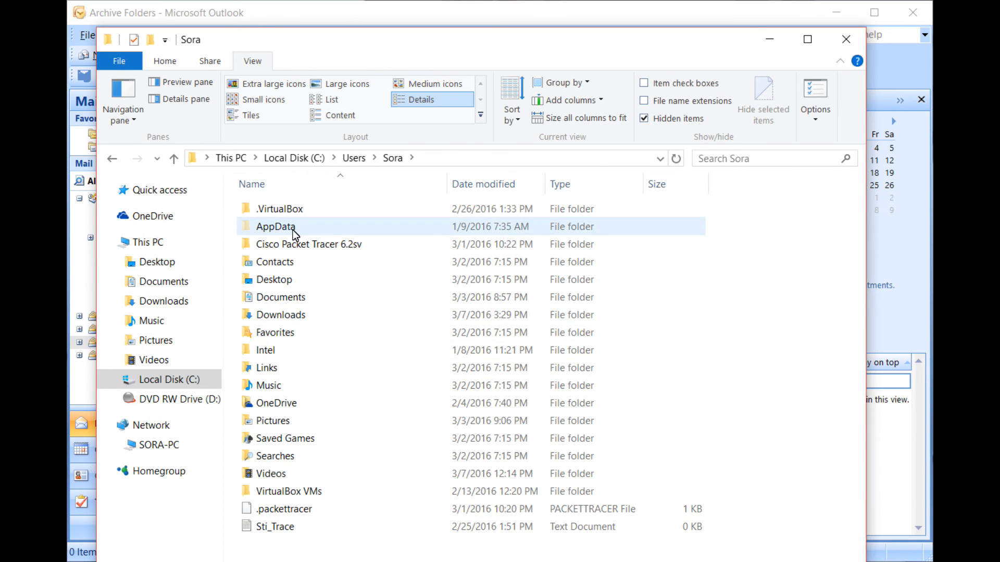
Step: Browse from the profile folder into AppData\Local\Microsoft\Outlook and shift the window to uncover the Outlook folder list
double_click(293, 231)
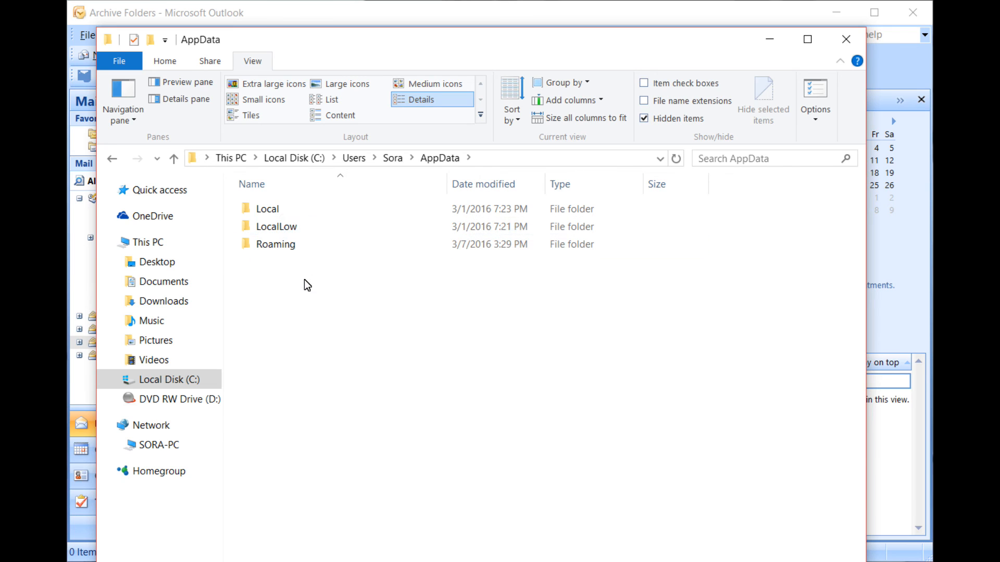
double_click(280, 212)
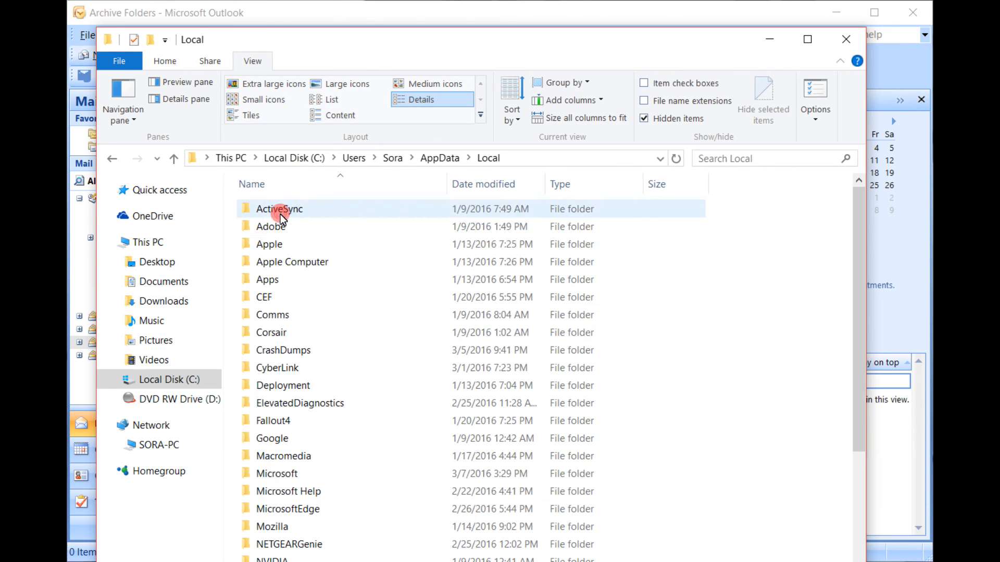
double_click(321, 475)
click(269, 457)
double_click(270, 457)
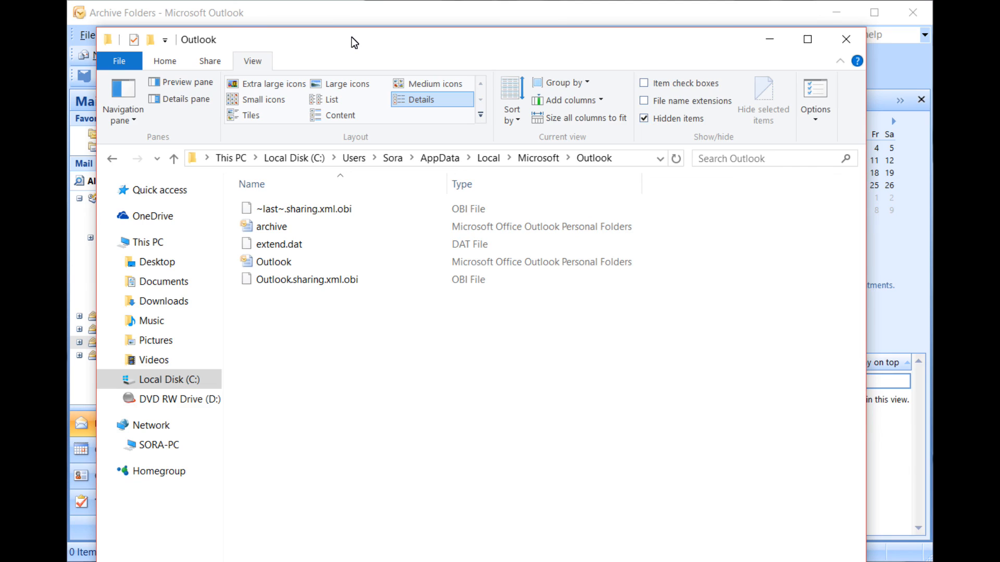
drag(351, 41, 486, 35)
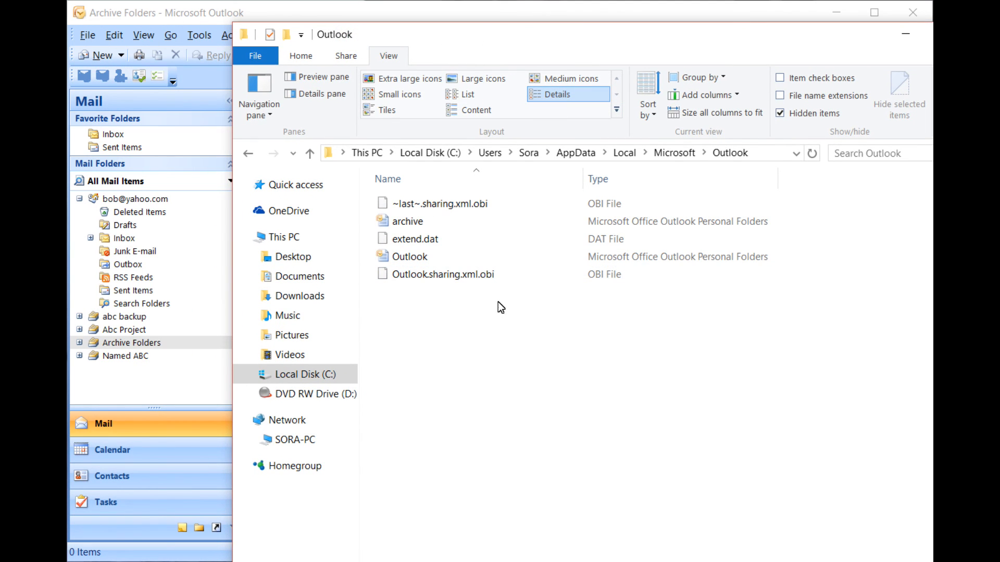
Step: Set the folder options back to not showing hidden files, folders, or drives, and apply the setting
click(852, 116)
click(855, 140)
click(208, 224)
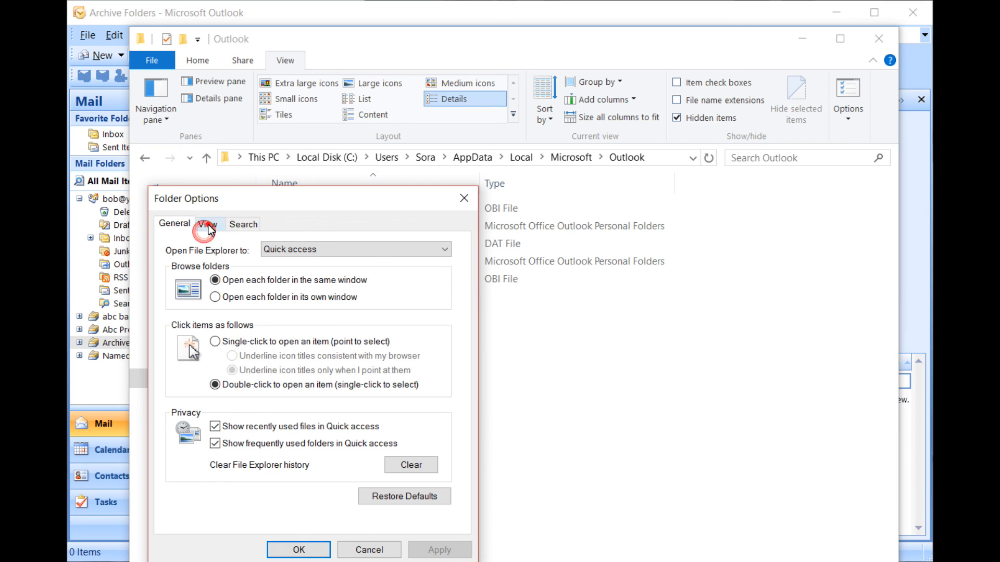
click(212, 428)
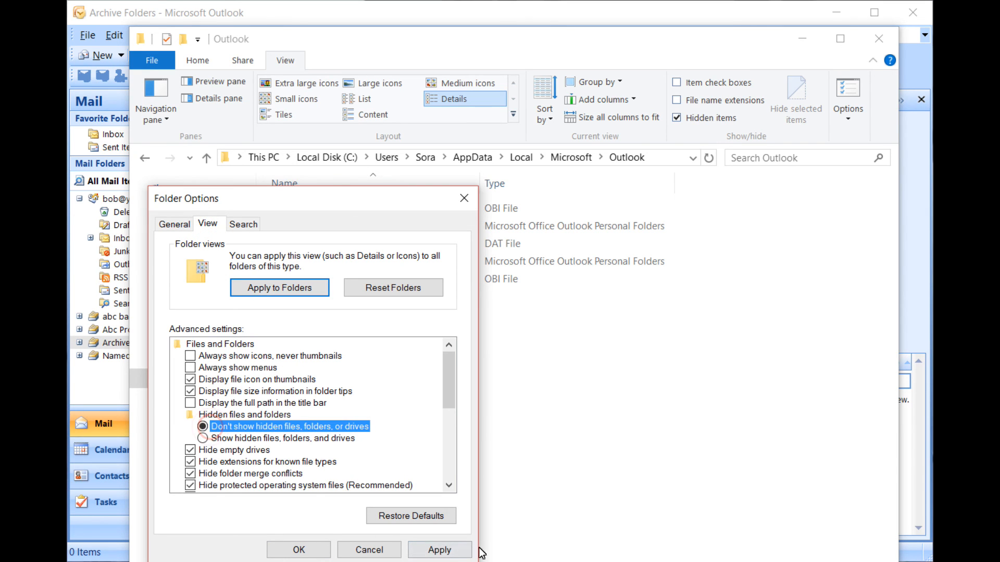
click(445, 549)
click(298, 548)
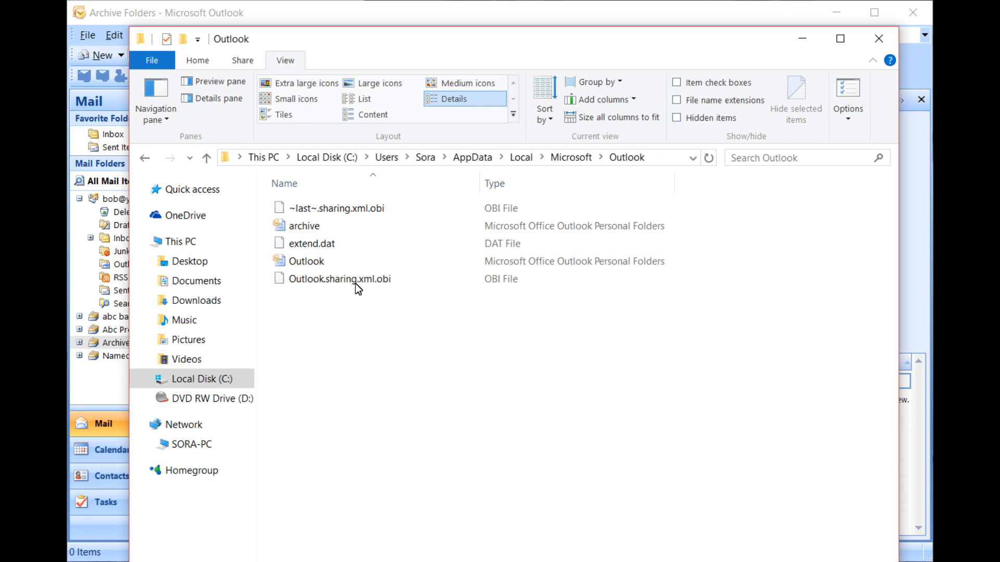
Step: Return to Outlook, open data file management, and check the file locations of Archive Folders, Abc Project and the default mailbox
drag(401, 50, 845, 155)
click(553, 174)
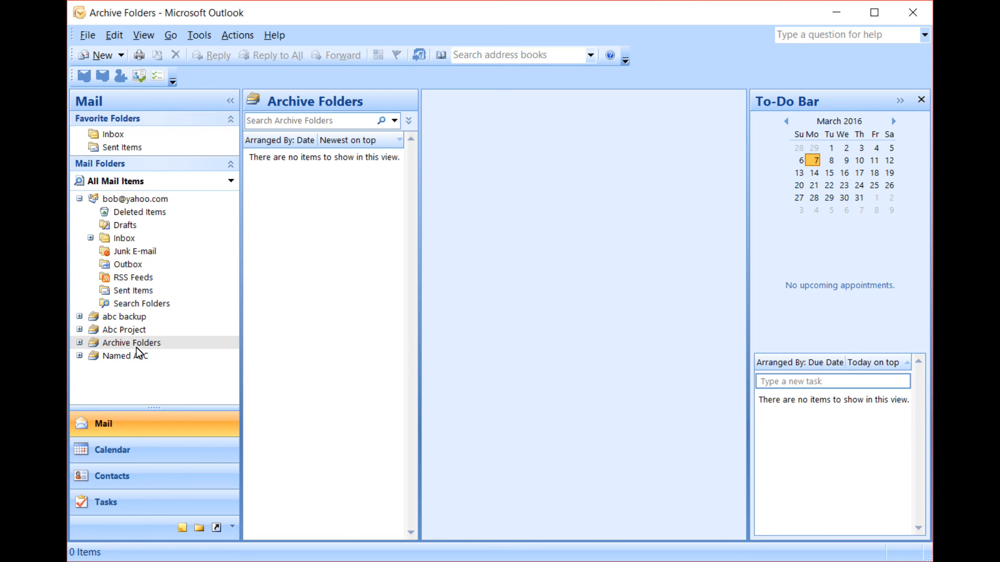
click(87, 35)
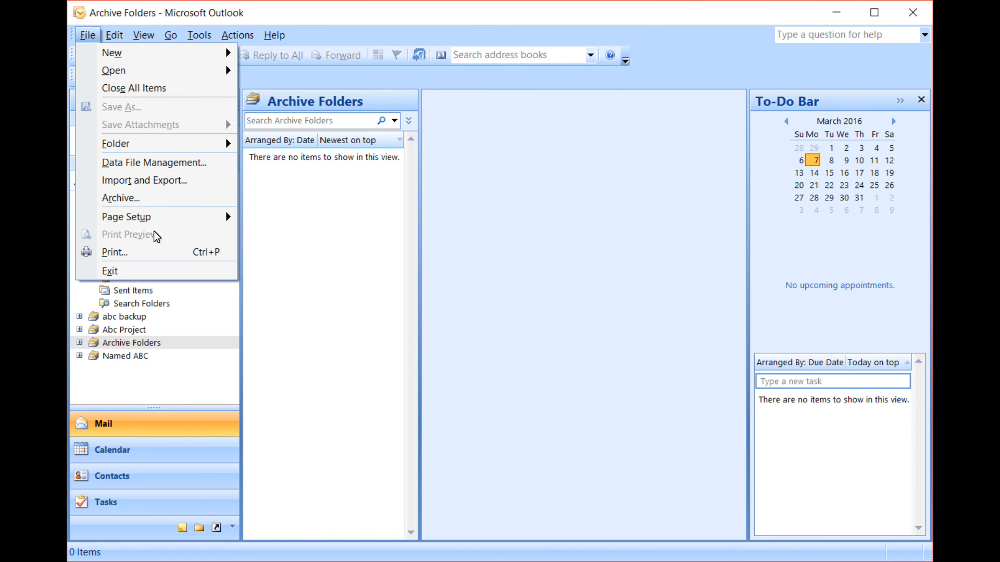
click(155, 167)
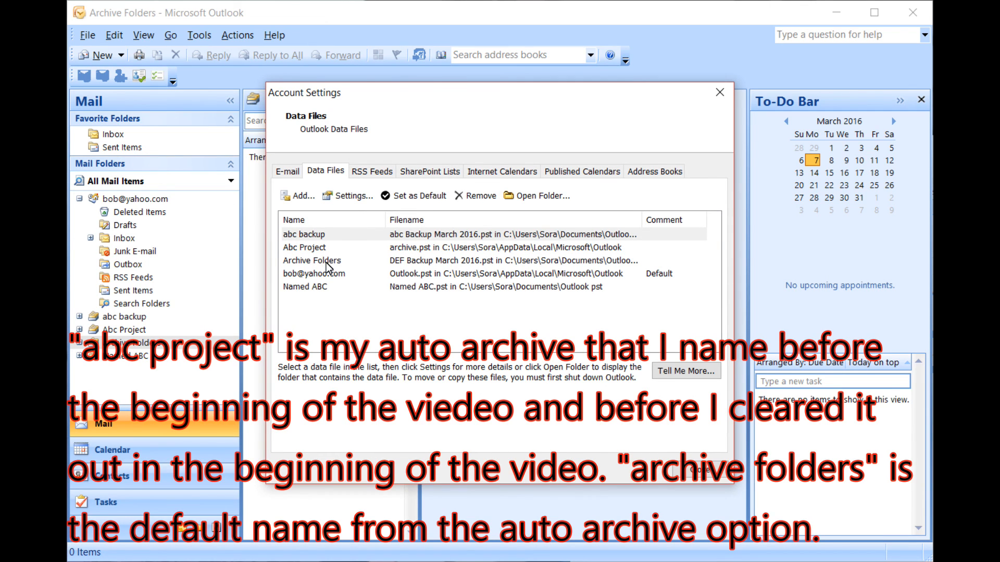
click(327, 262)
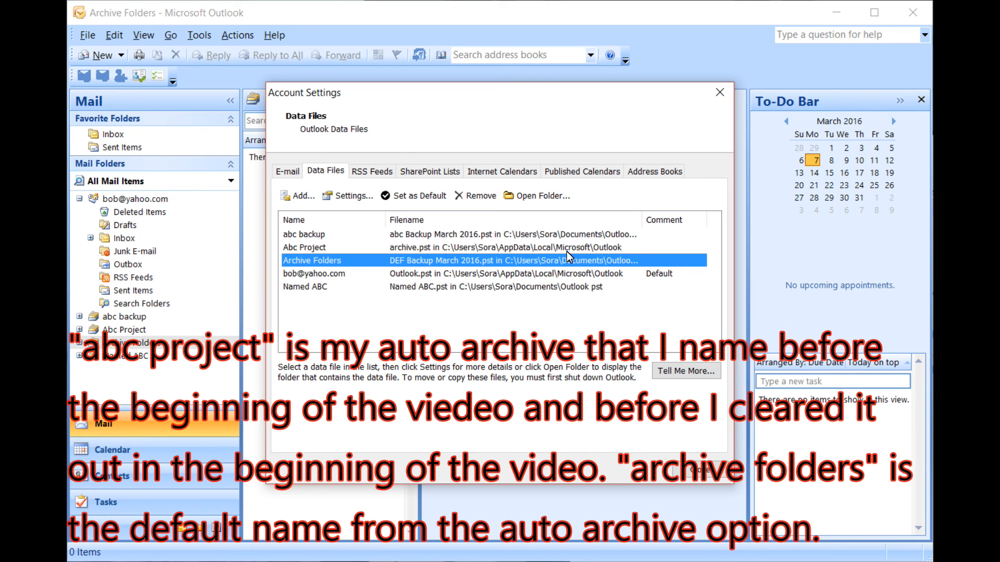
click(515, 249)
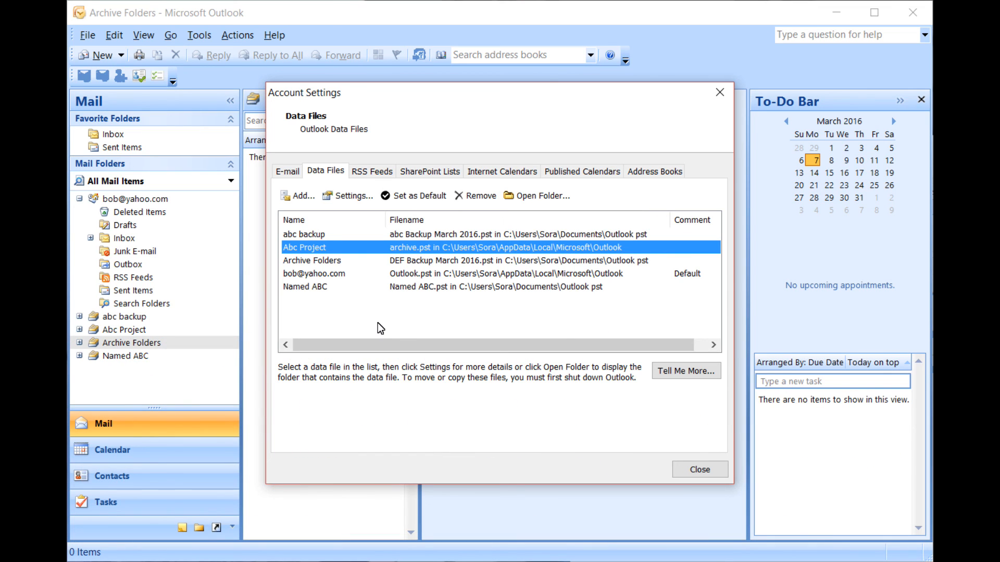
click(317, 273)
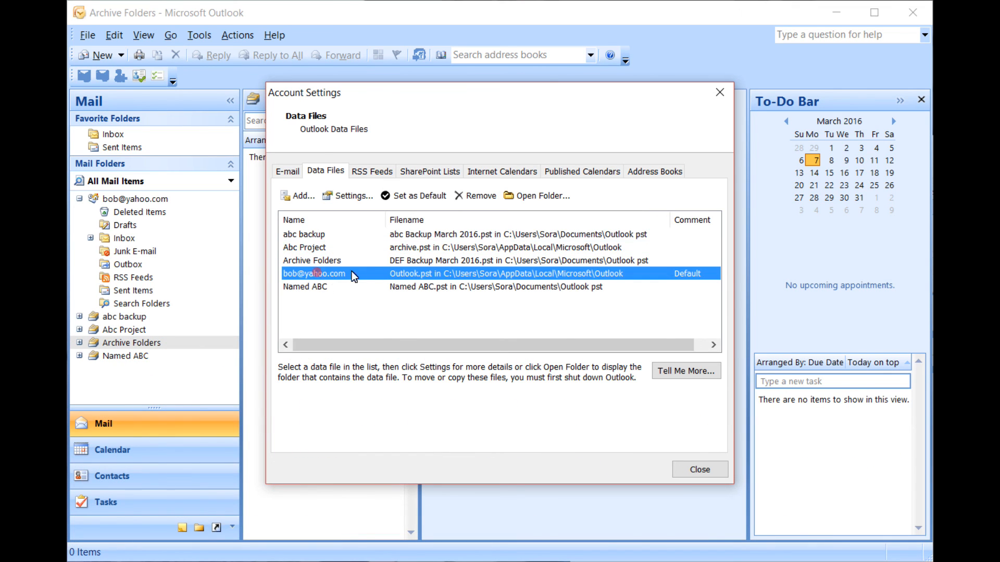
Step: Rename the Archive Folders data file as sdvdsfdsf and close the account settings
double_click(321, 261)
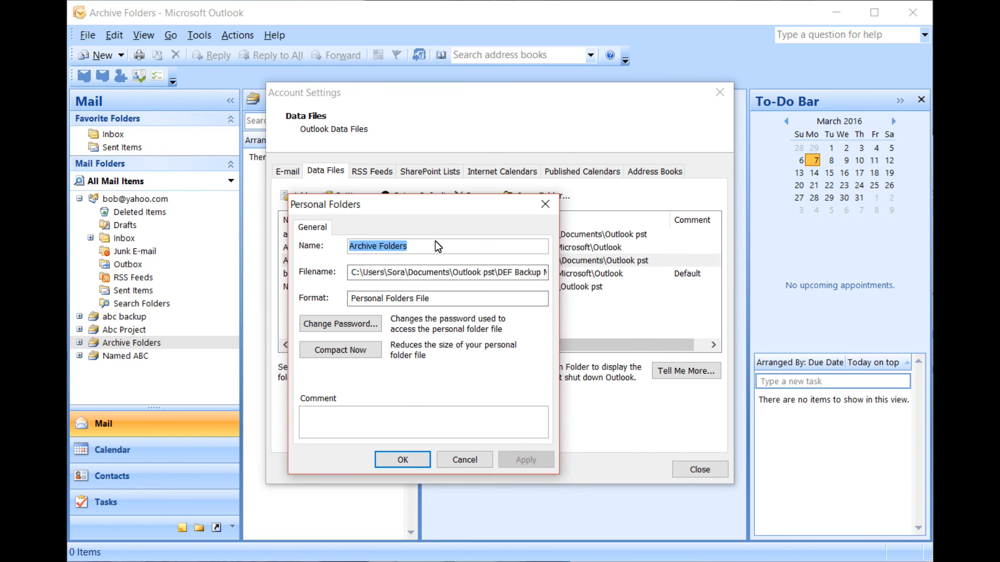
text(sdvdsfdsf)
click(526, 460)
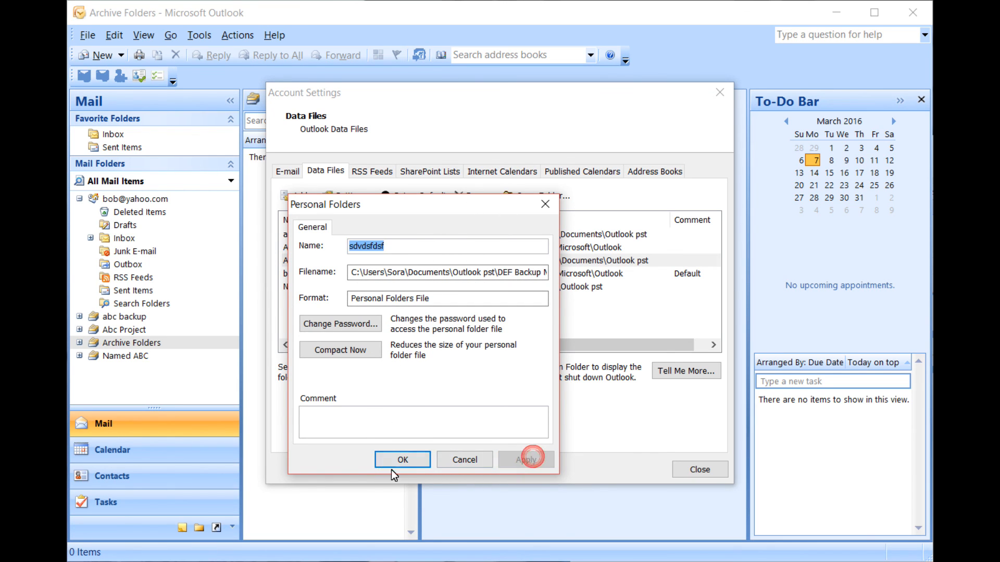
click(395, 462)
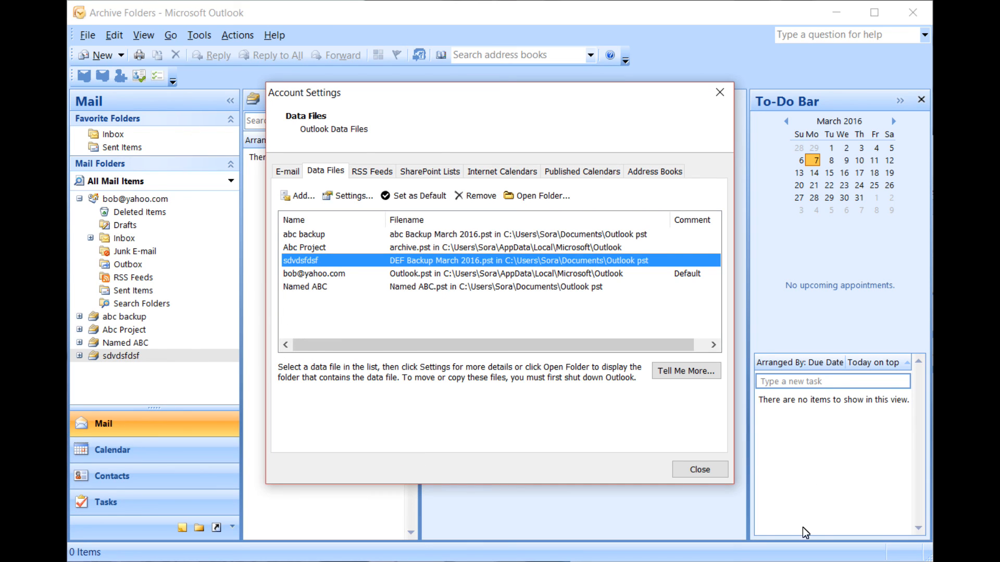
click(721, 475)
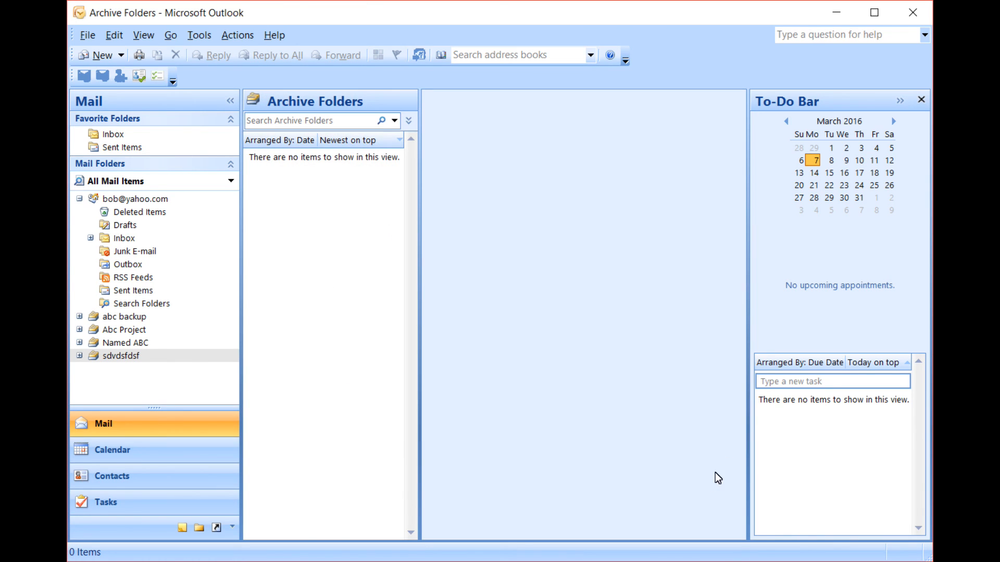